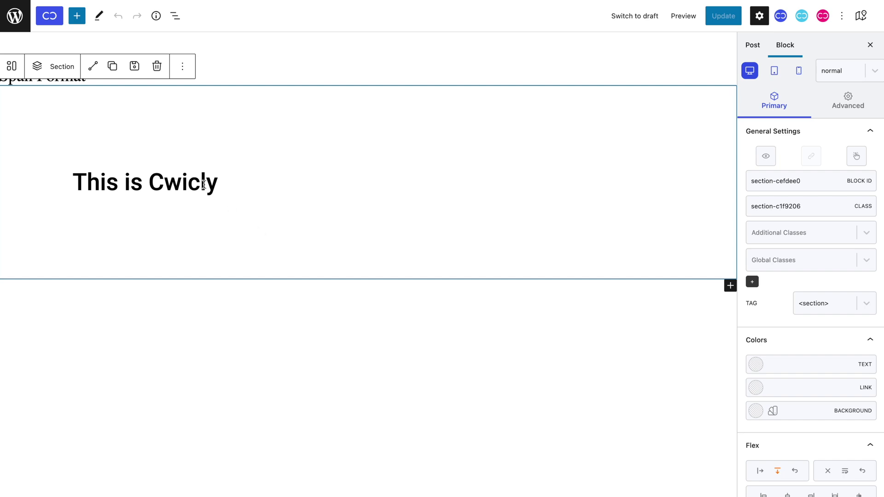
Select the word 'Cwicly' in the heading and choose Span from the extra text formats.
{"action": "left_click", "coordinate": [204, 185]}
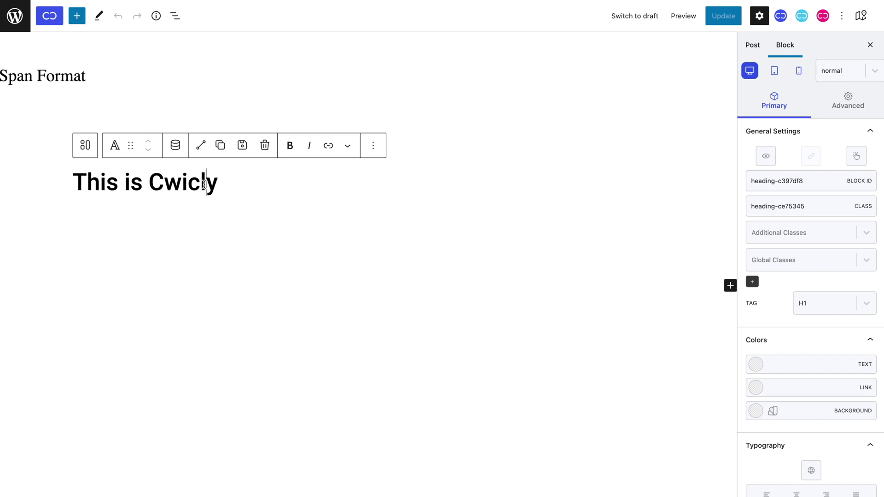
{"action": "left_click_drag", "start_coordinate": [148, 183], "coordinate": [215, 181]}
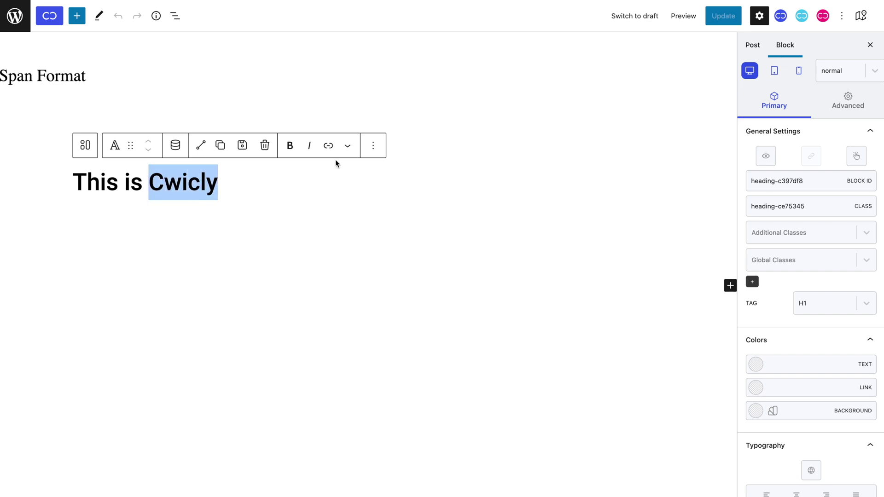
{"action": "left_click", "coordinate": [347, 155]}
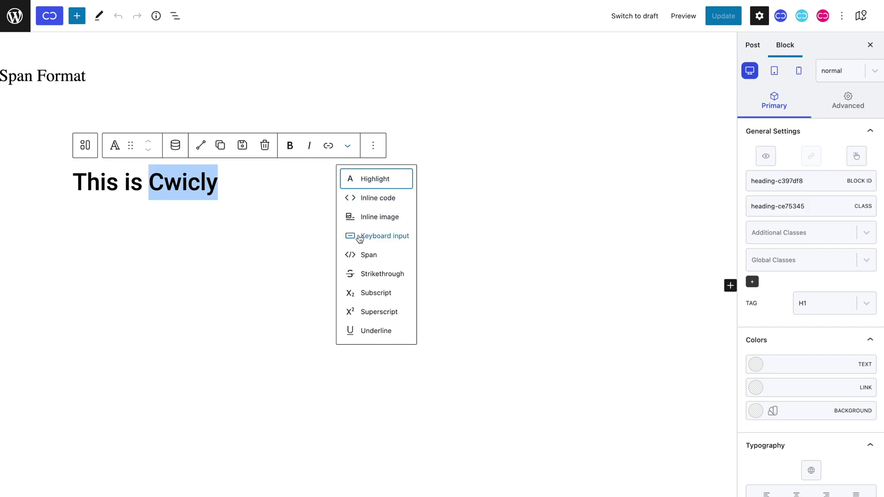
{"action": "left_click", "coordinate": [362, 257]}
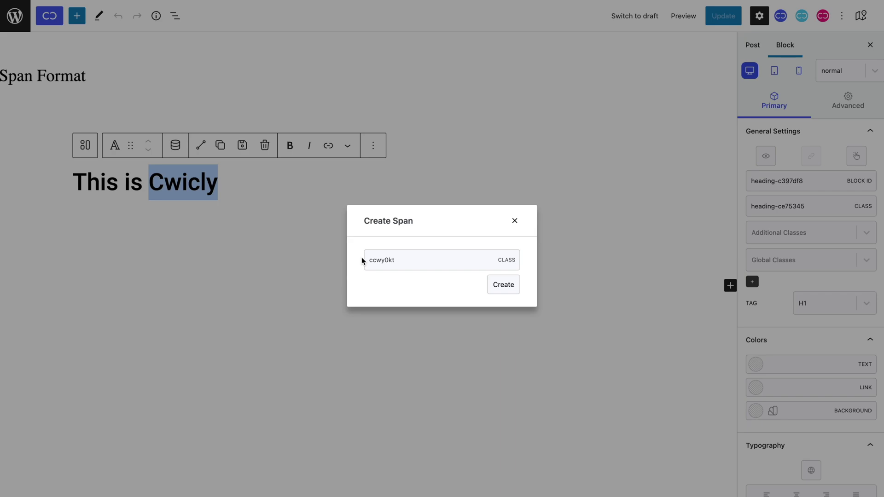
Create the span on 'Cwicly' with the class 'textstyle' and open its style settings.
{"action": "double_click", "coordinate": [384, 262]}
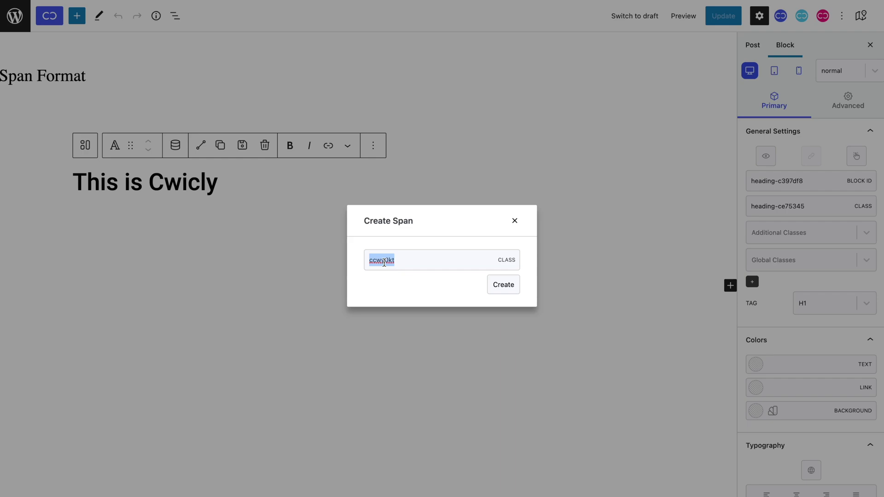
{"action": "type", "text": "textstyle"}
{"action": "left_click", "coordinate": [492, 288]}
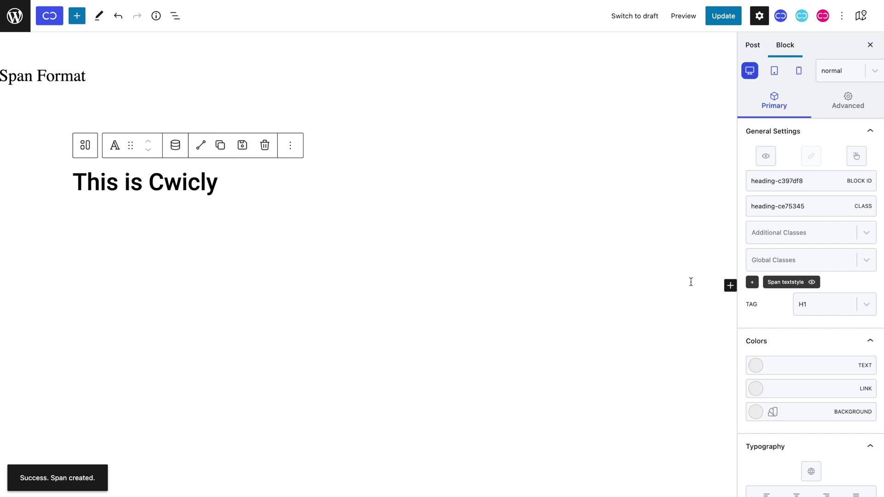
{"action": "left_click", "coordinate": [779, 284]}
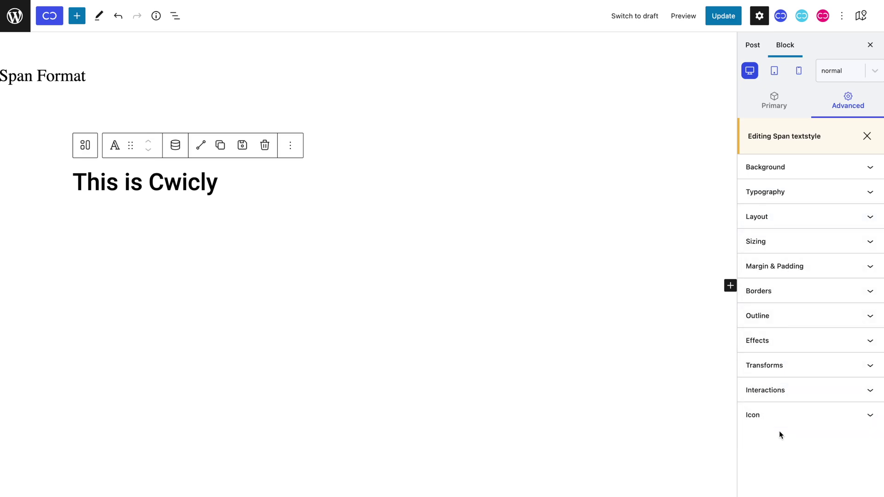
Give the textstyle span a blue background, white #FFFFFF text and uppercase transform.
{"action": "left_click", "coordinate": [807, 171]}
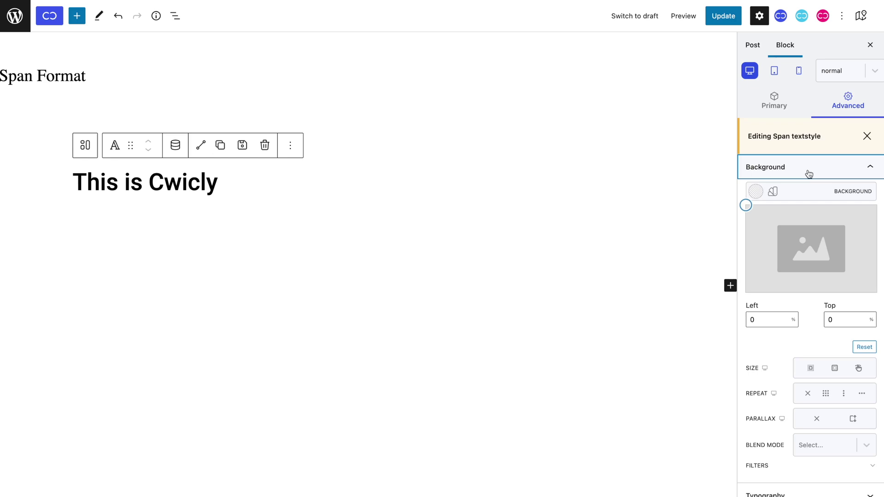
{"action": "left_click", "coordinate": [820, 179]}
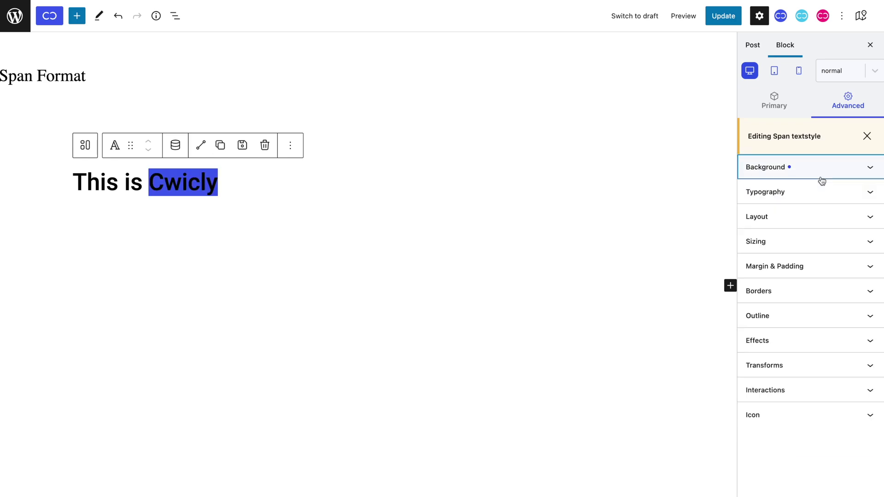
{"action": "left_click", "coordinate": [822, 196]}
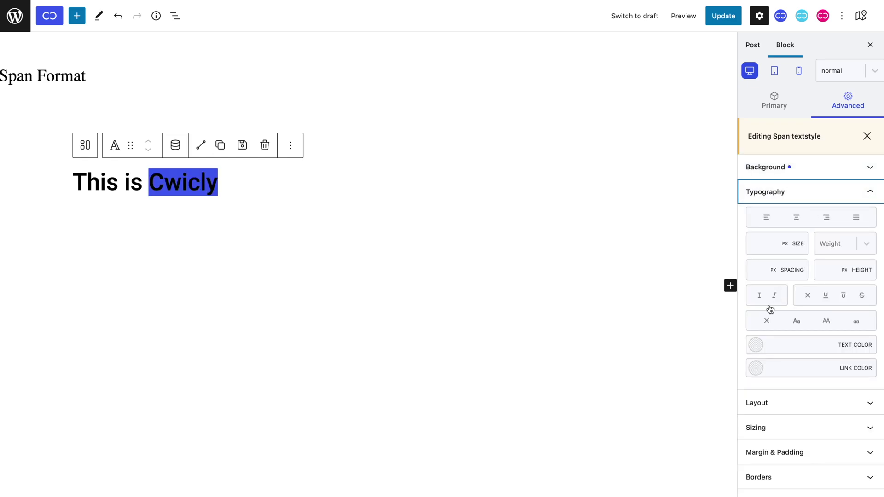
{"action": "left_click", "coordinate": [756, 345]}
{"action": "left_click", "coordinate": [776, 151]}
{"action": "left_click_drag", "start_coordinate": [776, 152], "coordinate": [748, 96]}
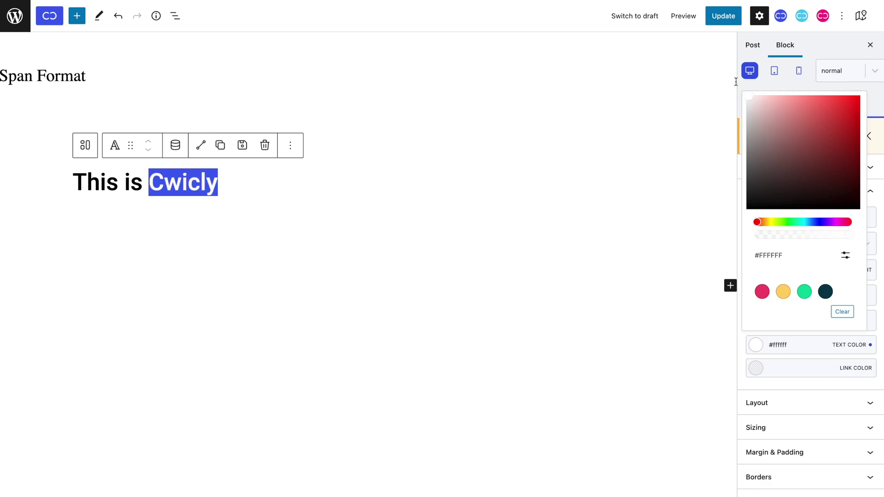
{"action": "left_click", "coordinate": [812, 333]}
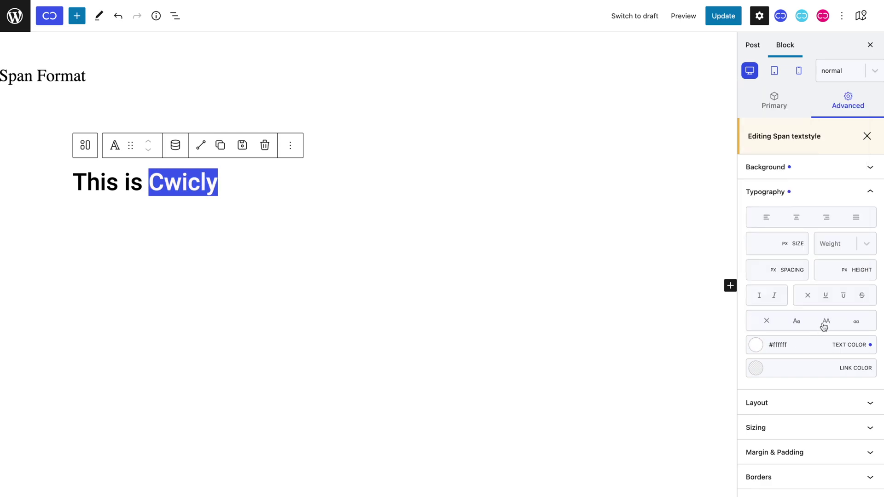
{"action": "left_click", "coordinate": [826, 322]}
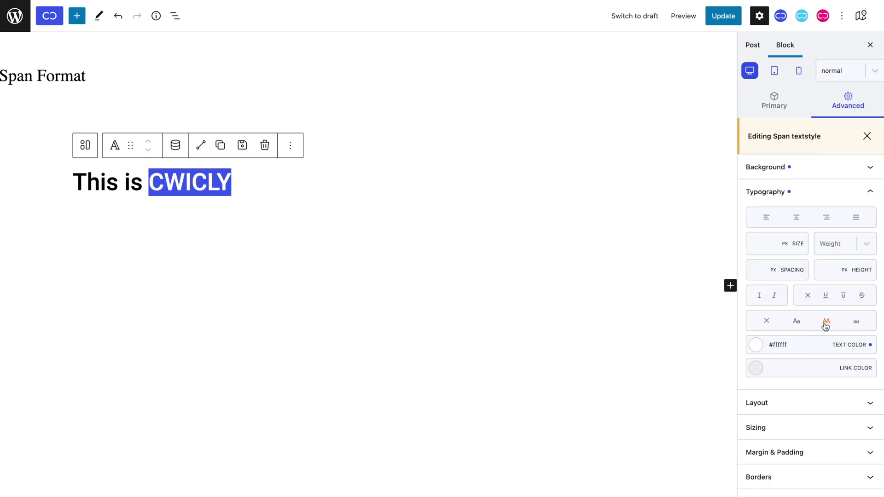
Give the textstyle span 15 px padding on all sides.
{"action": "left_click", "coordinate": [833, 451]}
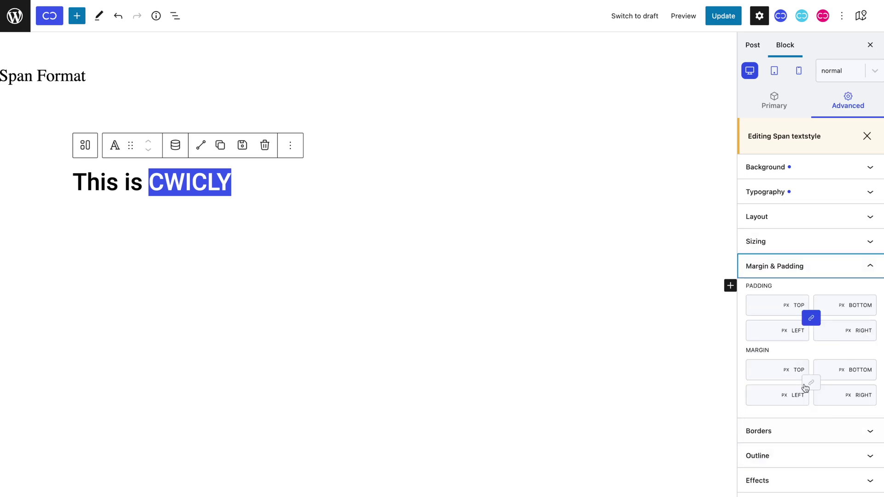
{"action": "left_click", "coordinate": [772, 305]}
{"action": "type", "text": "15"}
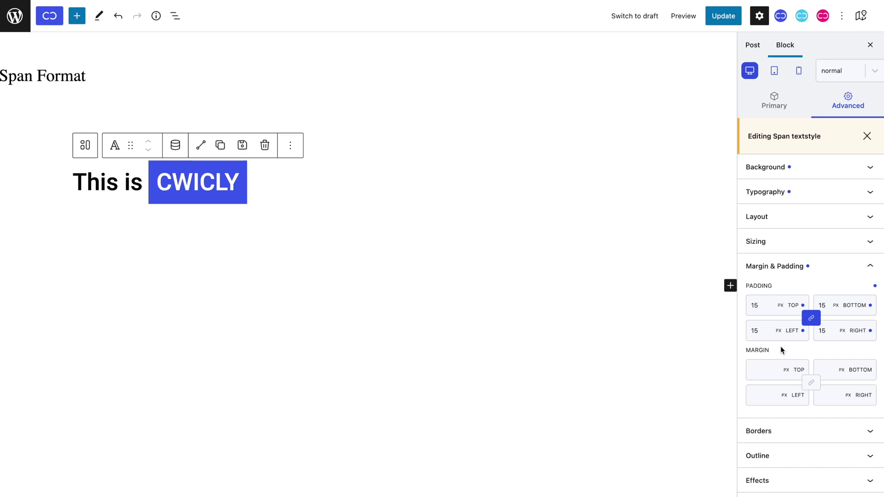
Try a solid dark blue #000F83 border up to 10 px, then clear its width and colour.
{"action": "scroll", "coordinate": [781, 348], "scroll_direction": "down", "scroll_amount": 2}
{"action": "left_click", "coordinate": [783, 382]}
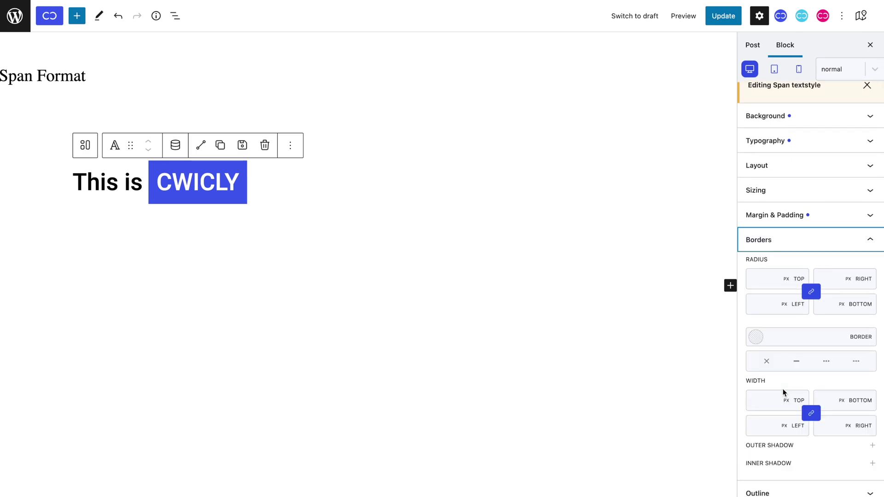
{"action": "left_click", "coordinate": [797, 364]}
{"action": "left_click_drag", "start_coordinate": [760, 405], "coordinate": [760, 402]}
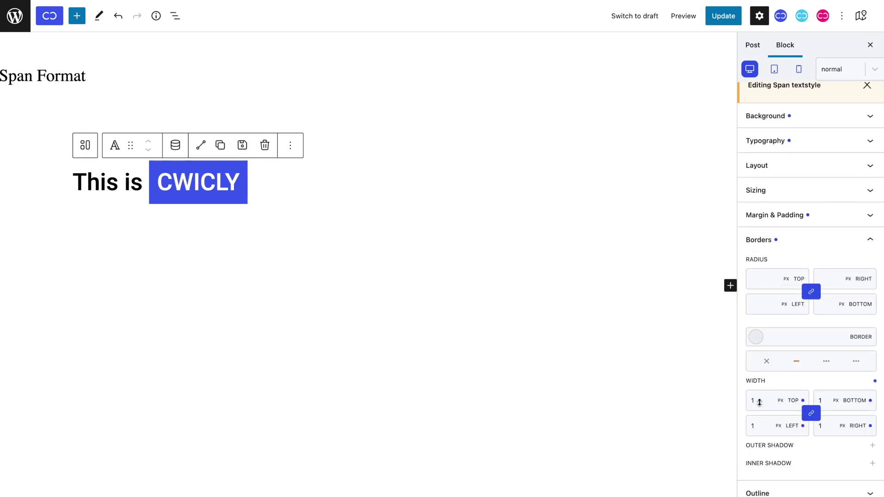
{"action": "left_click", "coordinate": [756, 337]}
{"action": "left_click", "coordinate": [818, 215]}
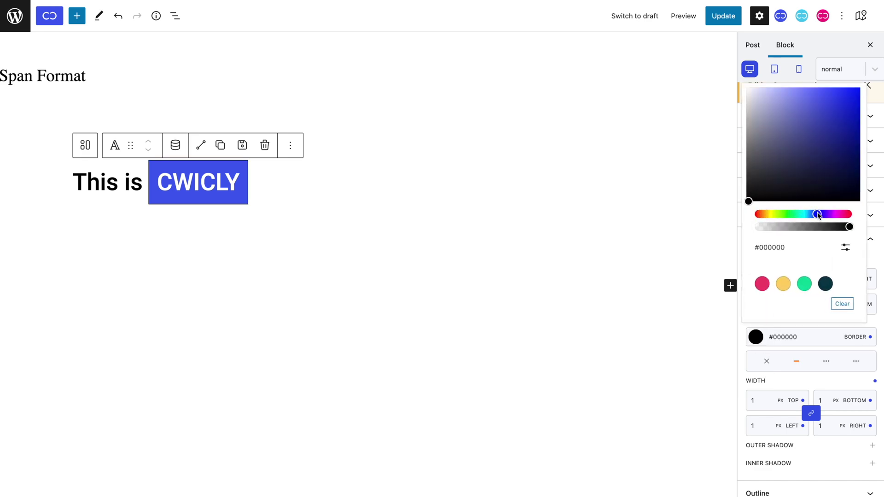
{"action": "mouse_move", "coordinate": [832, 138]}
{"action": "left_mouse_down"}
{"action": "mouse_move", "coordinate": [859, 98]}
{"action": "mouse_move", "coordinate": [858, 143]}
{"action": "left_mouse_up"}
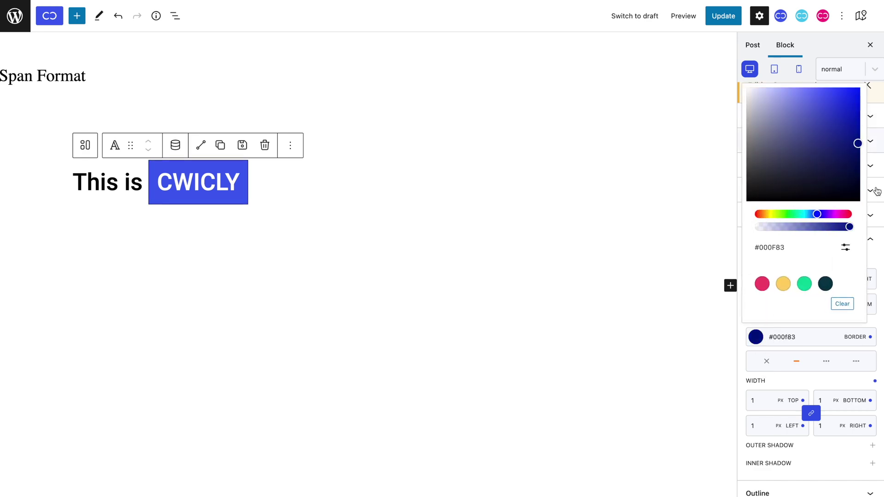
{"action": "left_click", "coordinate": [878, 191]}
{"action": "left_click_drag", "start_coordinate": [770, 400], "coordinate": [770, 392]}
{"action": "left_click", "coordinate": [875, 381]}
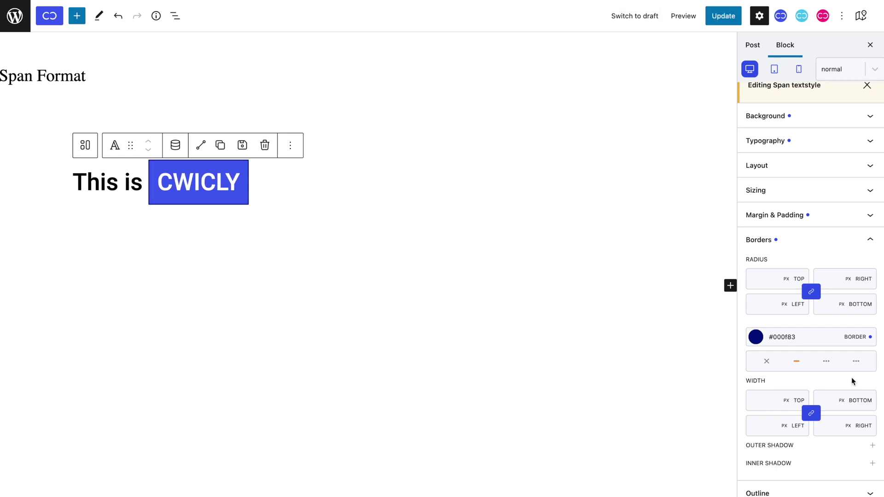
{"action": "left_click", "coordinate": [870, 336]}
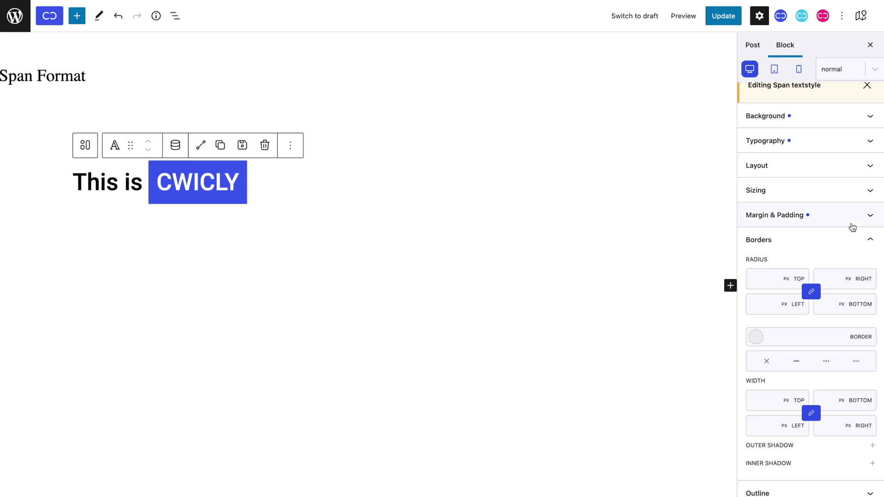
Add a transition with a 0,5 duration to the textstyle span.
{"action": "left_click", "coordinate": [853, 239]}
{"action": "left_click", "coordinate": [852, 293]}
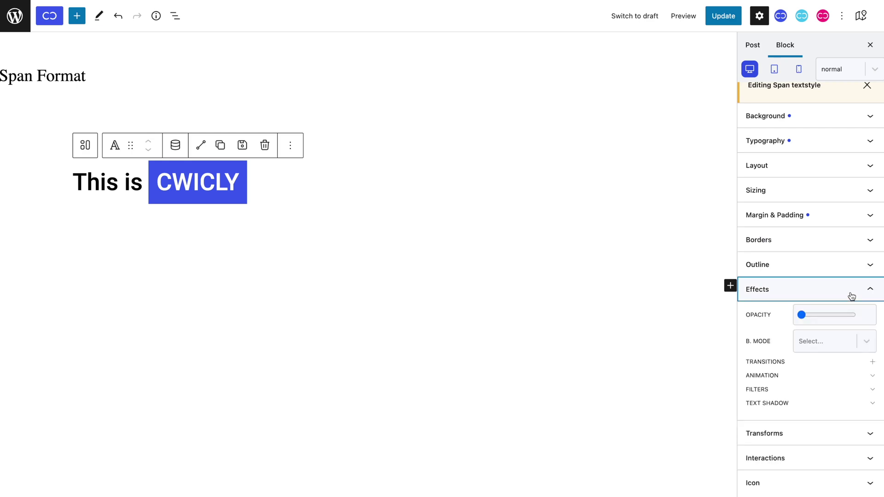
{"action": "left_click", "coordinate": [872, 364]}
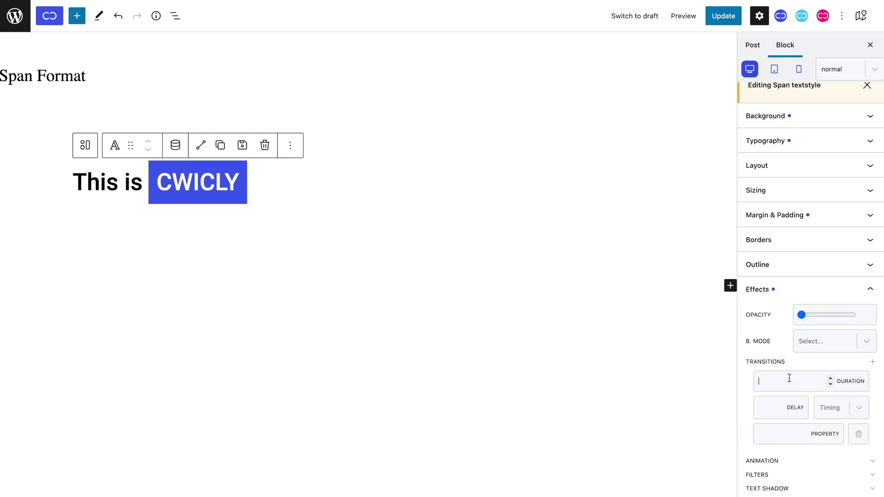
{"action": "left_click", "coordinate": [783, 380]}
{"action": "type", "text": "0,5"}
For the hover state, set a white background and #4361EE text colour.
{"action": "left_click", "coordinate": [839, 72]}
{"action": "left_click", "coordinate": [839, 114]}
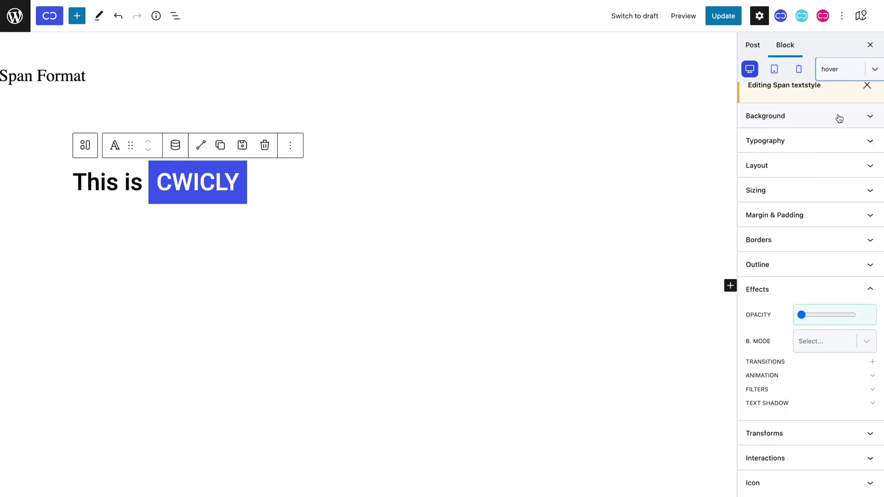
{"action": "left_click", "coordinate": [839, 118]}
{"action": "left_click", "coordinate": [757, 140]}
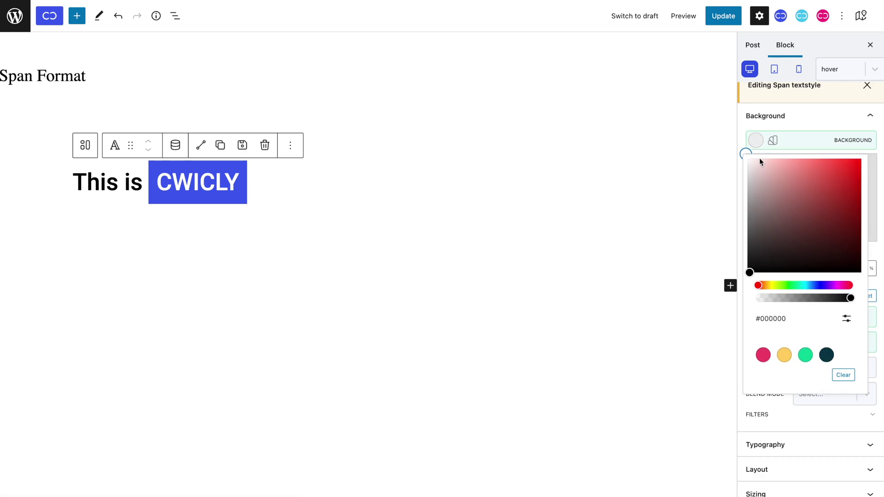
{"action": "left_click", "coordinate": [759, 159]}
{"action": "left_click", "coordinate": [813, 132]}
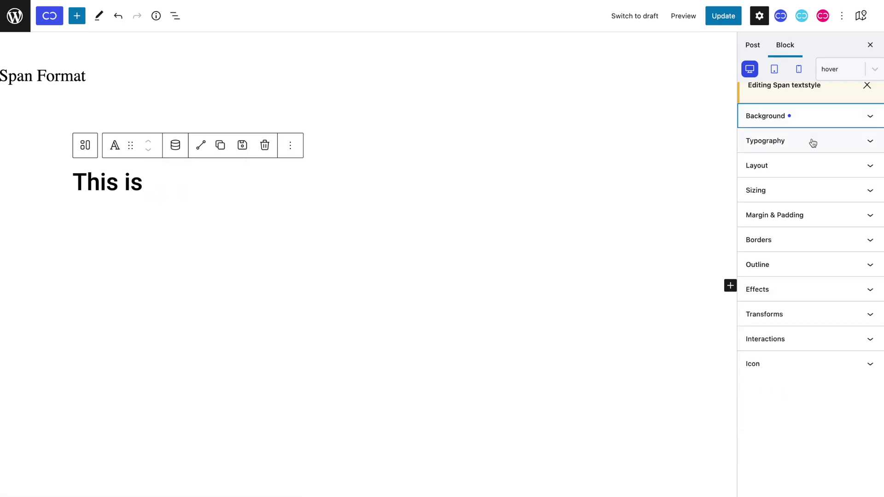
{"action": "left_click", "coordinate": [813, 141]}
{"action": "left_click", "coordinate": [796, 294]}
{"action": "type", "text": "#4361EE"}
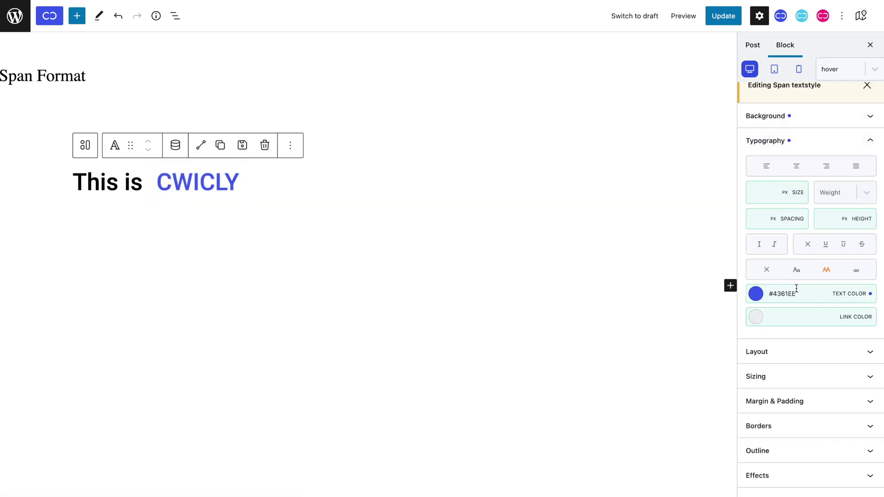
{"action": "left_click", "coordinate": [852, 69]}
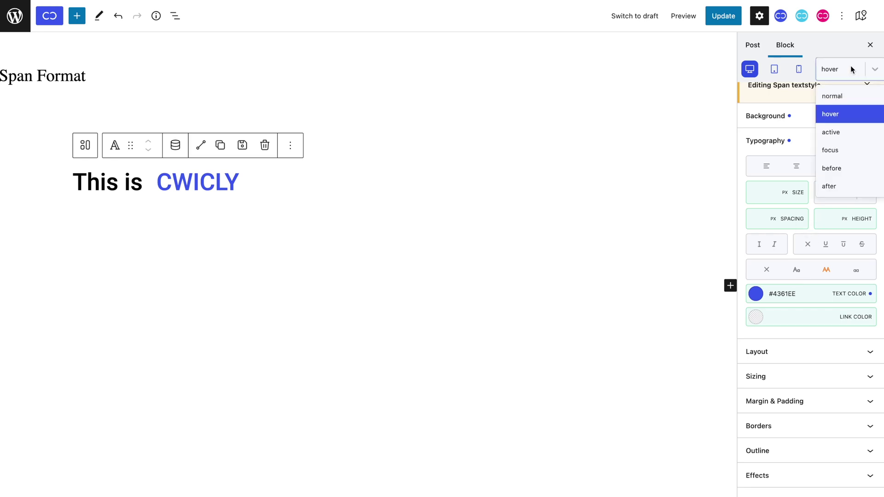
Back in the normal state, set the span's Layout display to inline-block.
{"action": "left_click", "coordinate": [851, 94]}
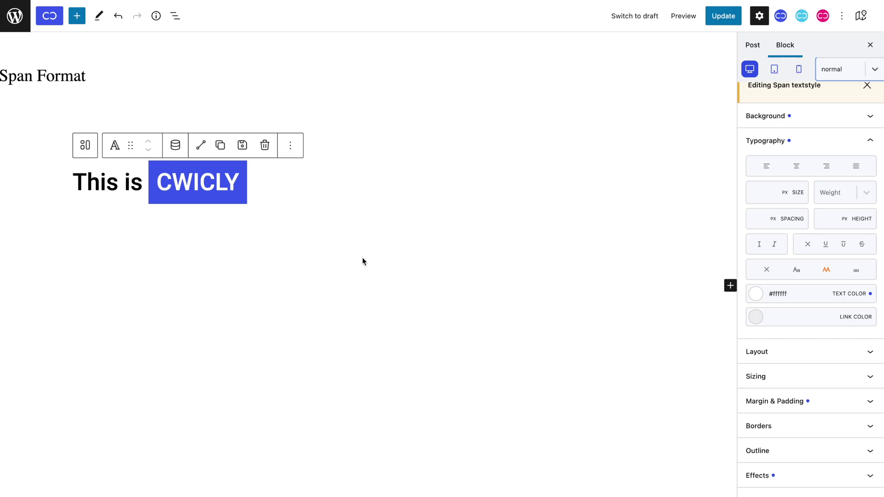
{"action": "left_click", "coordinate": [765, 351]}
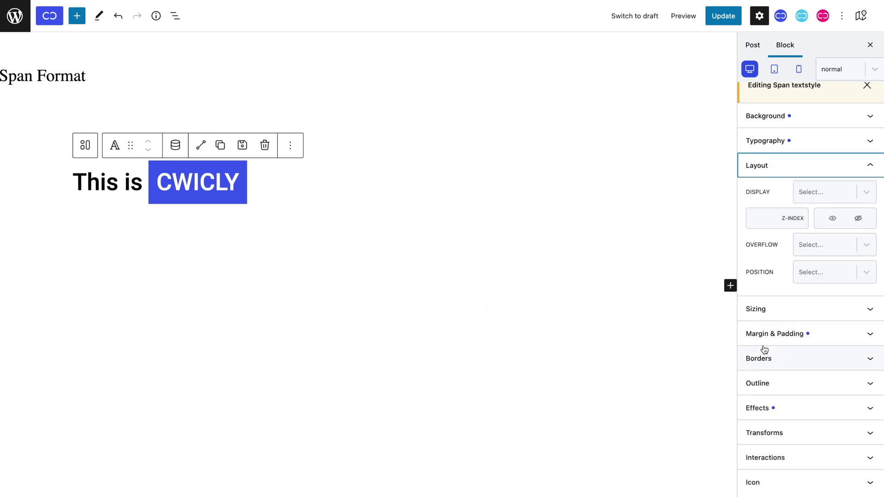
{"action": "left_click", "coordinate": [832, 198]}
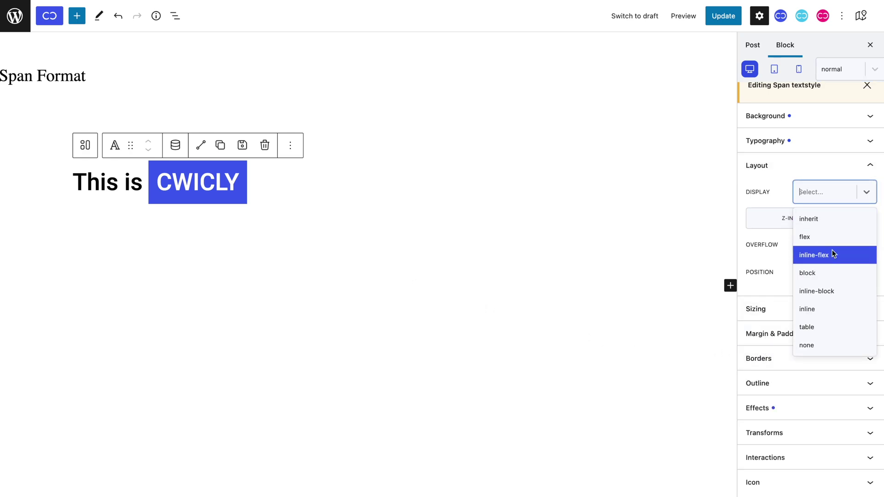
{"action": "left_click", "coordinate": [830, 292]}
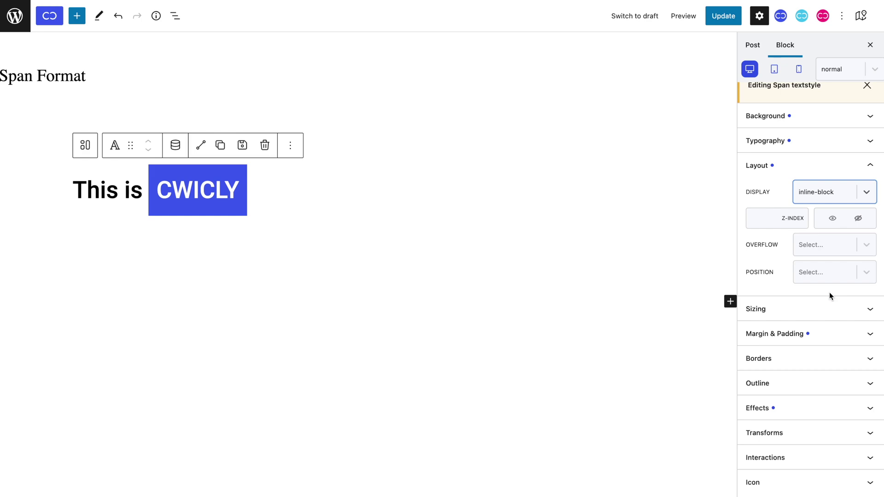
Make the hover state rotate the span 180 degrees, then select 'This' in the normal state.
{"action": "left_click", "coordinate": [844, 69]}
{"action": "left_click", "coordinate": [841, 113]}
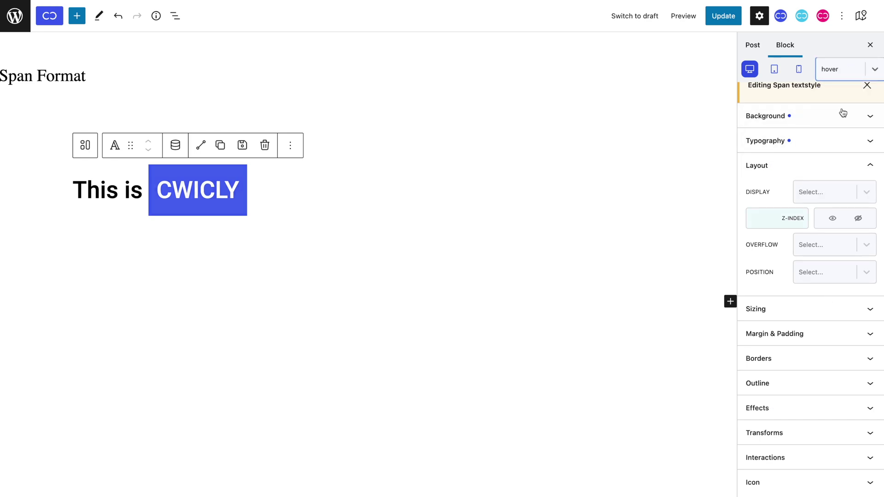
{"action": "left_click", "coordinate": [800, 424]}
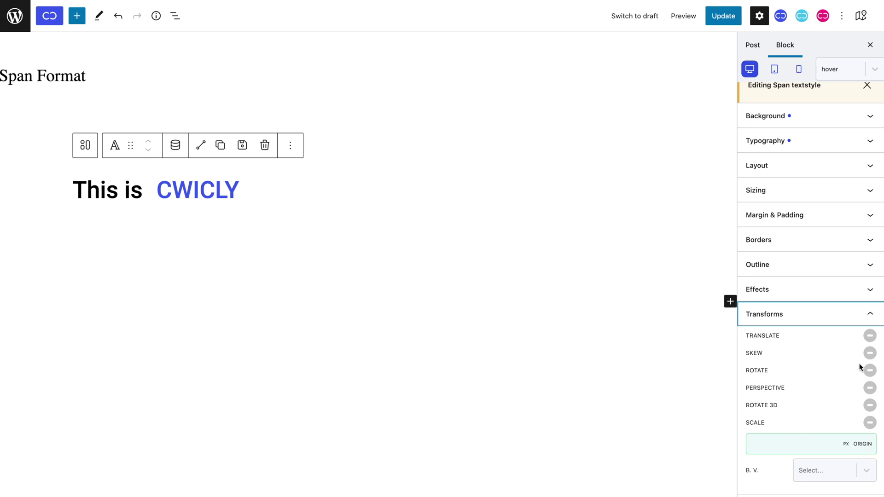
{"action": "left_click", "coordinate": [870, 369]}
{"action": "left_click", "coordinate": [762, 387]}
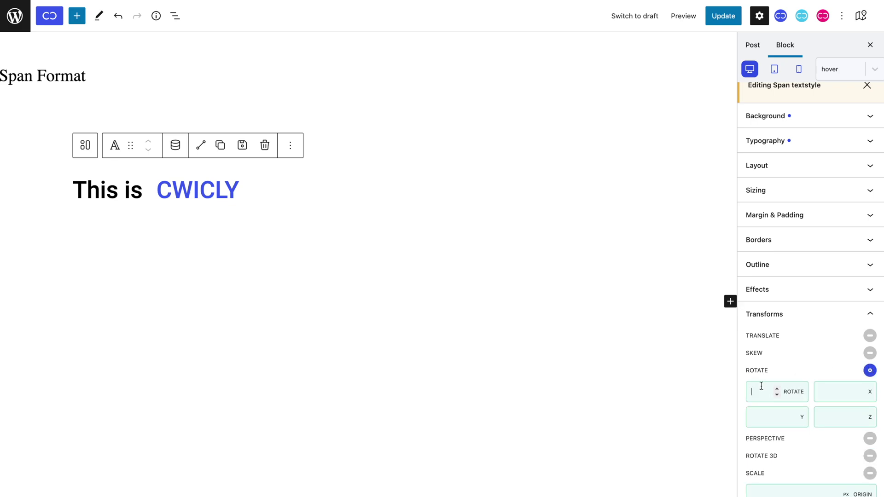
{"action": "type", "text": "180"}
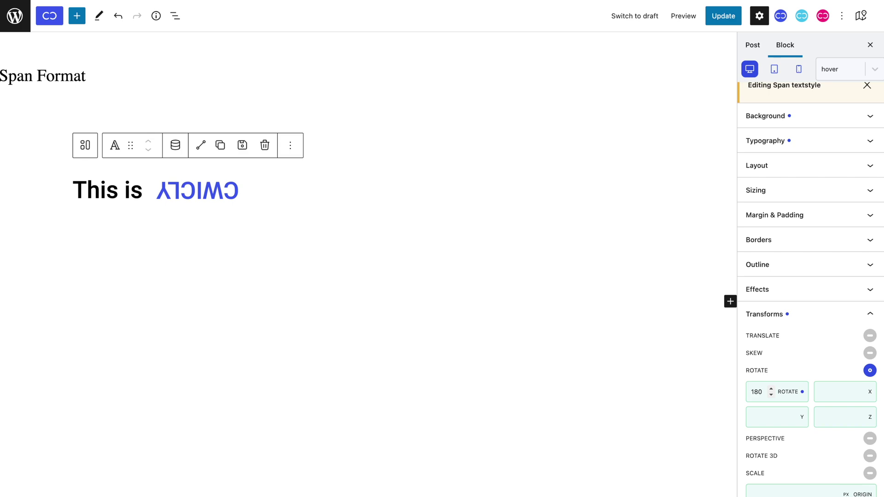
{"action": "left_click", "coordinate": [832, 71]}
{"action": "left_click", "coordinate": [834, 92]}
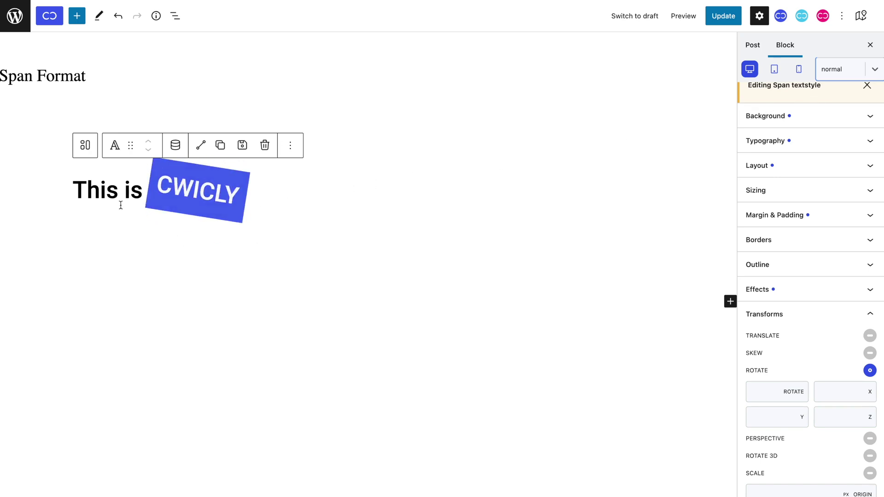
{"action": "double_click", "coordinate": [77, 195]}
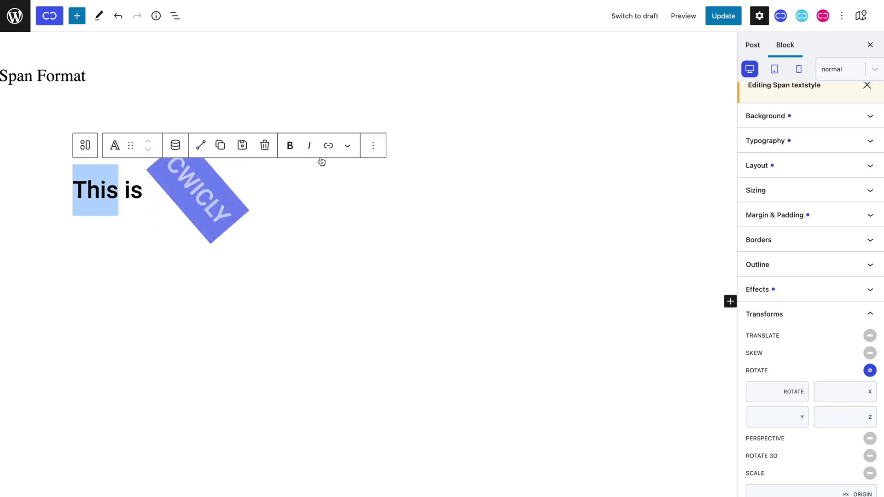
Wrap 'This' in a new span with the textstyle class.
{"action": "left_click", "coordinate": [348, 148]}
{"action": "left_click", "coordinate": [357, 255]}
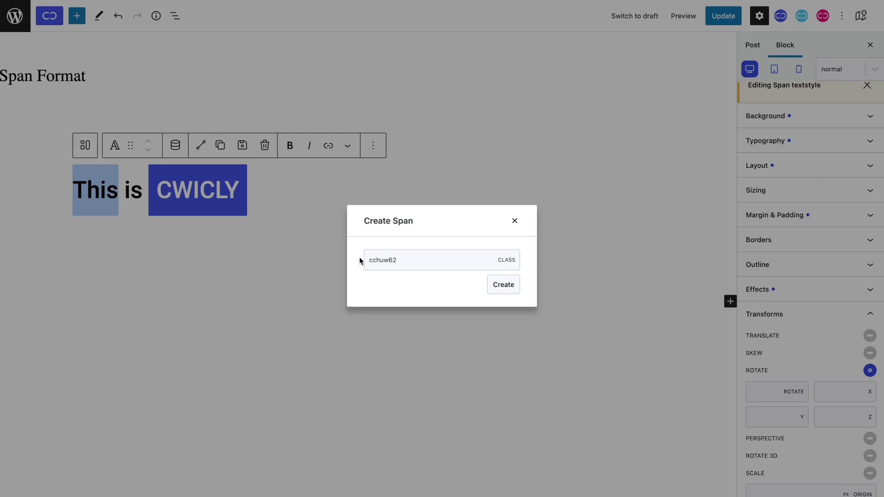
{"action": "key", "text": "ctrl+a"}
{"action": "type", "text": "textstyle"}
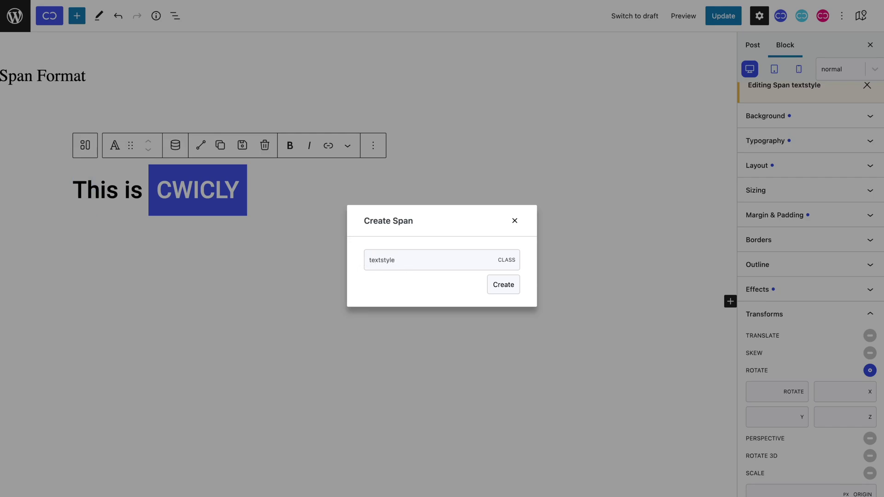
{"action": "key", "text": "Return"}
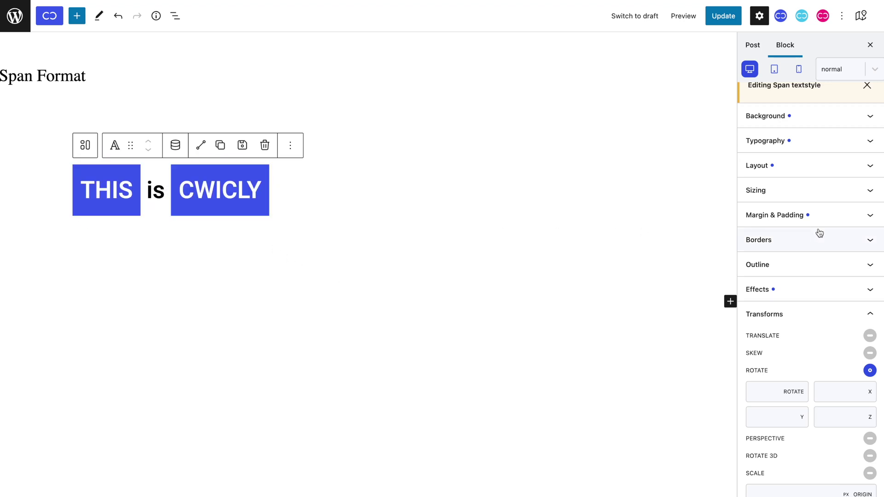
Change the textstyle span background to lighter blue #42A1ED, then close span style editing.
{"action": "scroll", "coordinate": [819, 232], "scroll_direction": "up", "scroll_amount": 2}
{"action": "left_click", "coordinate": [866, 118]}
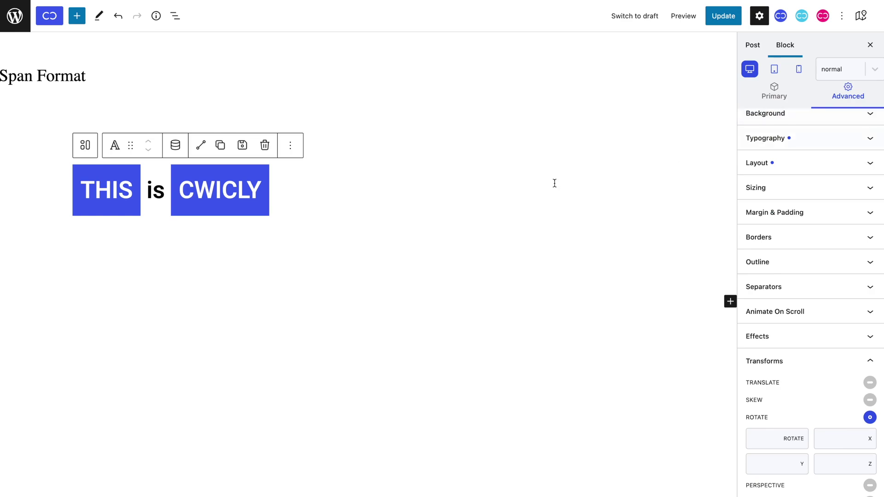
{"action": "left_click", "coordinate": [92, 187]}
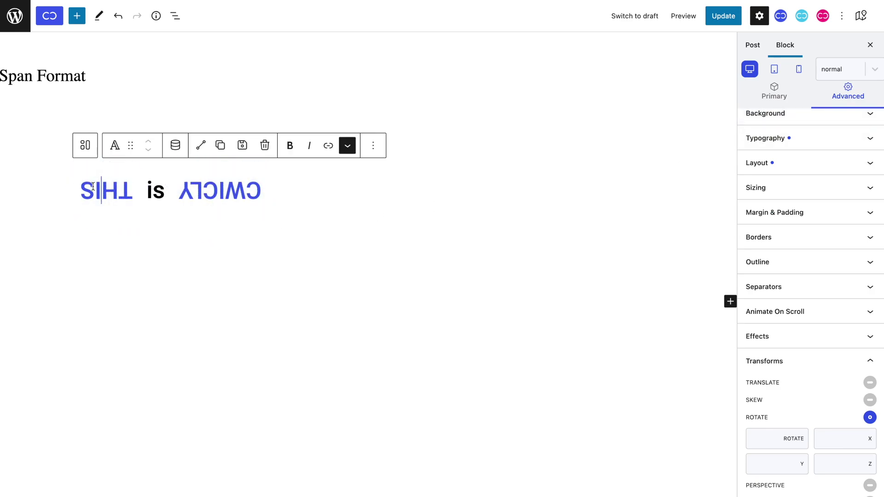
{"action": "left_click", "coordinate": [774, 92]}
{"action": "left_click", "coordinate": [772, 264]}
{"action": "left_click", "coordinate": [785, 150]}
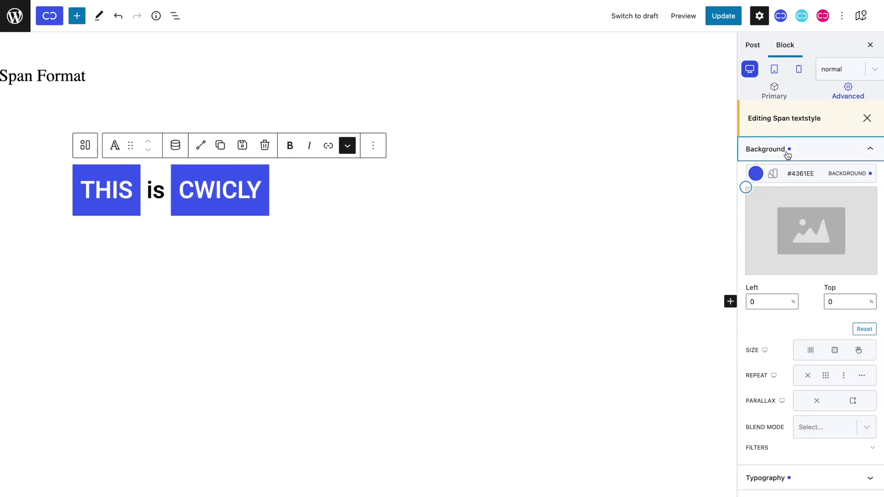
{"action": "left_click", "coordinate": [761, 174]}
{"action": "left_click", "coordinate": [810, 318]}
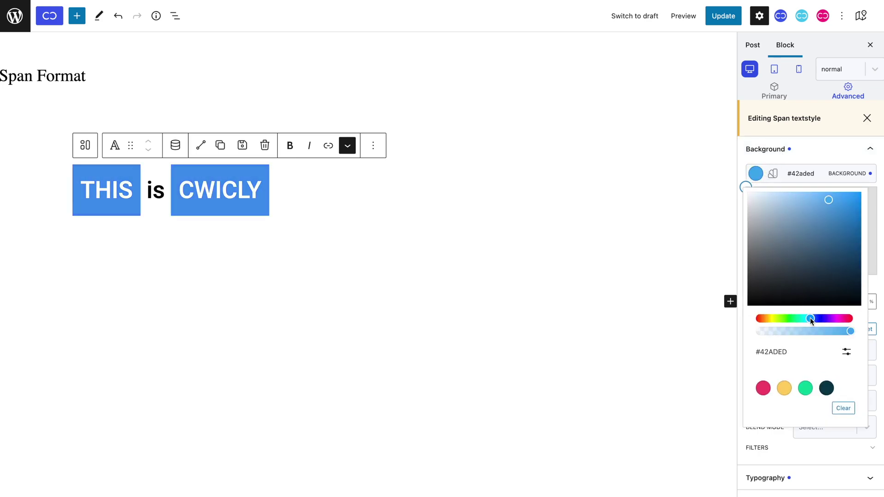
{"action": "left_click_drag", "start_coordinate": [810, 319], "coordinate": [812, 339]}
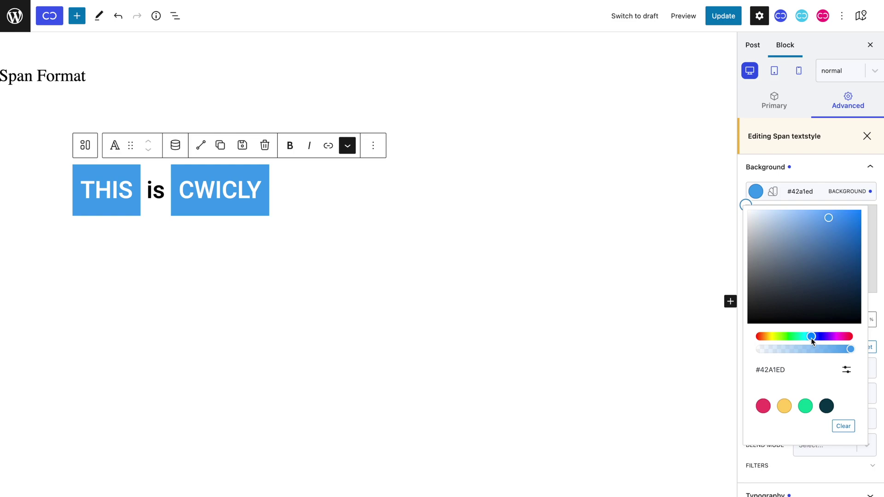
{"action": "left_click", "coordinate": [868, 136]}
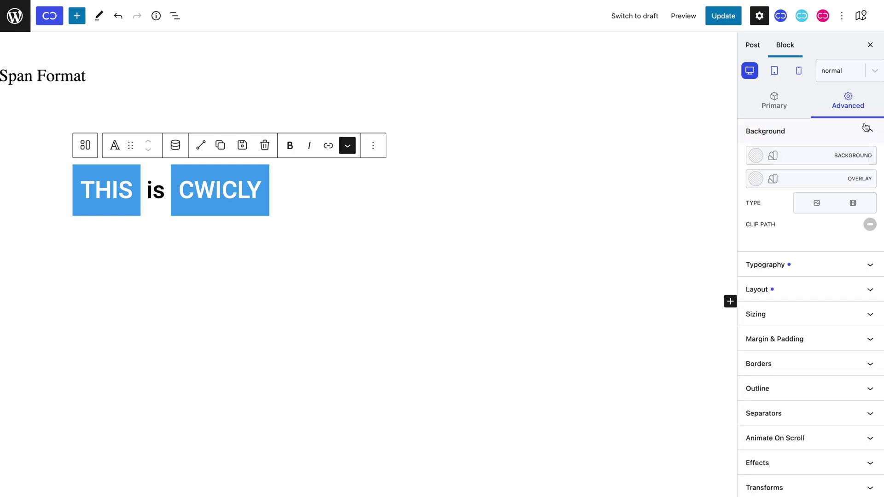
Create a global class named 'chameleon' in the Global Stylesheet.
{"action": "left_click", "coordinate": [824, 23]}
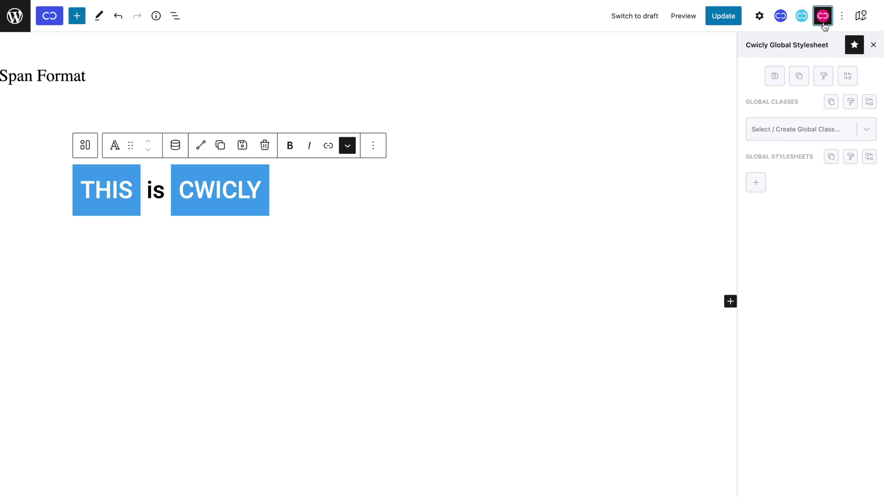
{"action": "left_click", "coordinate": [804, 128]}
{"action": "type", "text": "chameleon"}
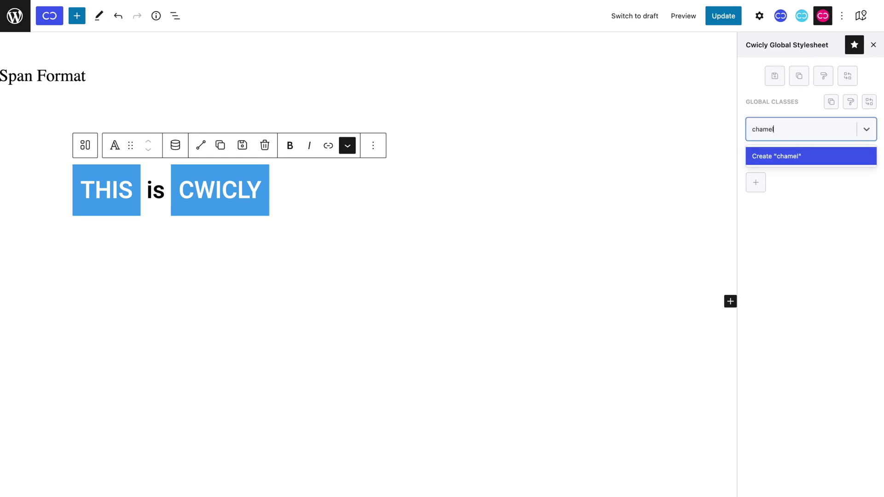
{"action": "left_click", "coordinate": [812, 154]}
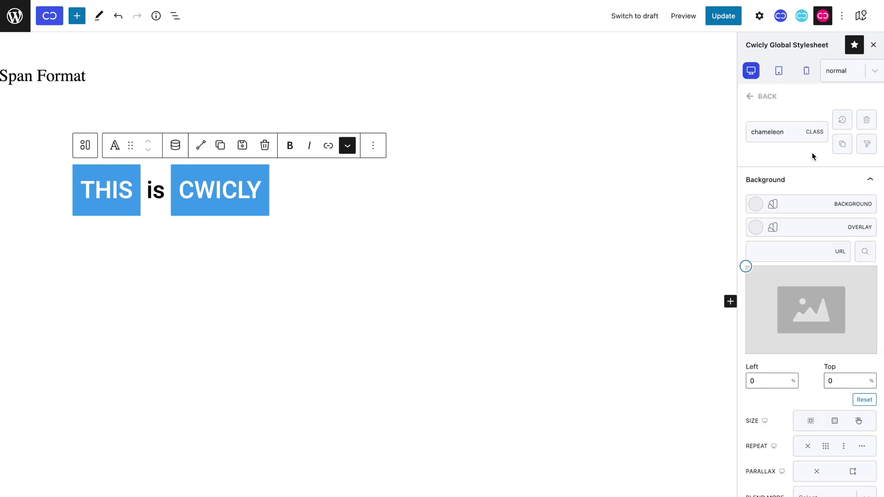
Give the chameleon class a bright green background and set its font size to 15 px.
{"action": "left_click", "coordinate": [763, 207]}
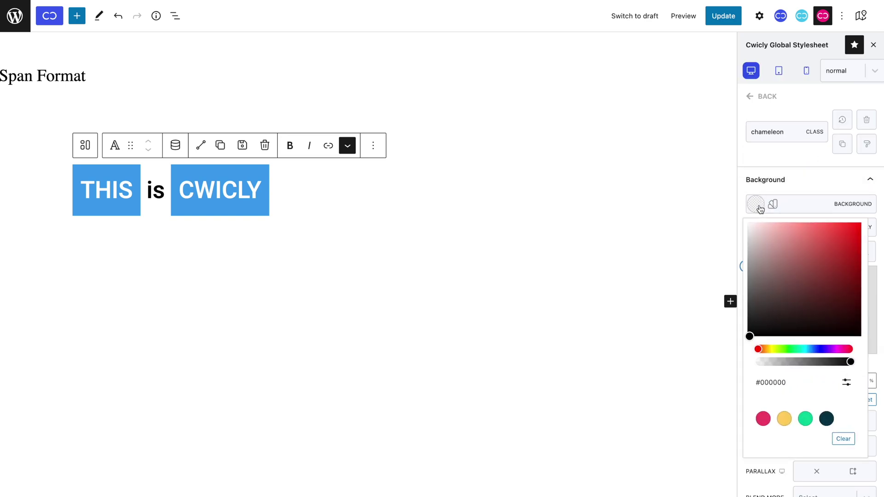
{"action": "left_click", "coordinate": [791, 350]}
{"action": "left_click_drag", "start_coordinate": [848, 258], "coordinate": [861, 223]}
{"action": "left_click", "coordinate": [866, 182]}
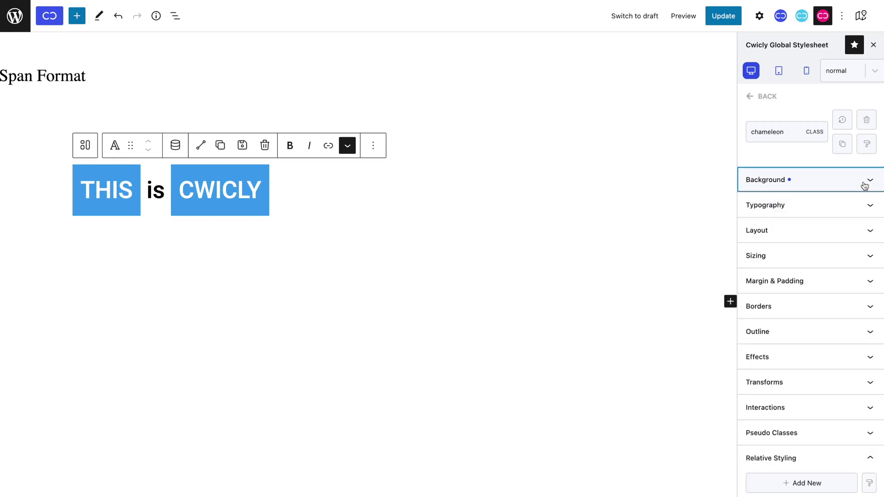
{"action": "left_click", "coordinate": [867, 204]}
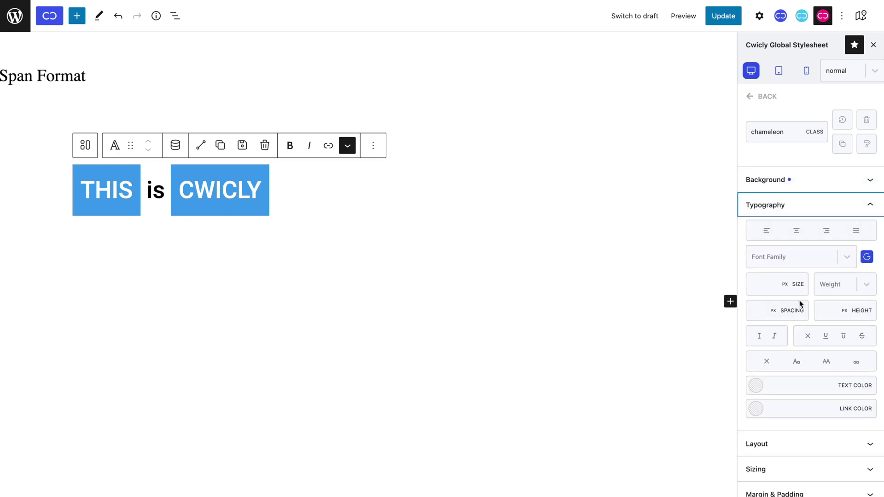
{"action": "left_click", "coordinate": [770, 286]}
Make the chameleon text italic and remove the existing blue span from THIS.
{"action": "type", "text": "15"}
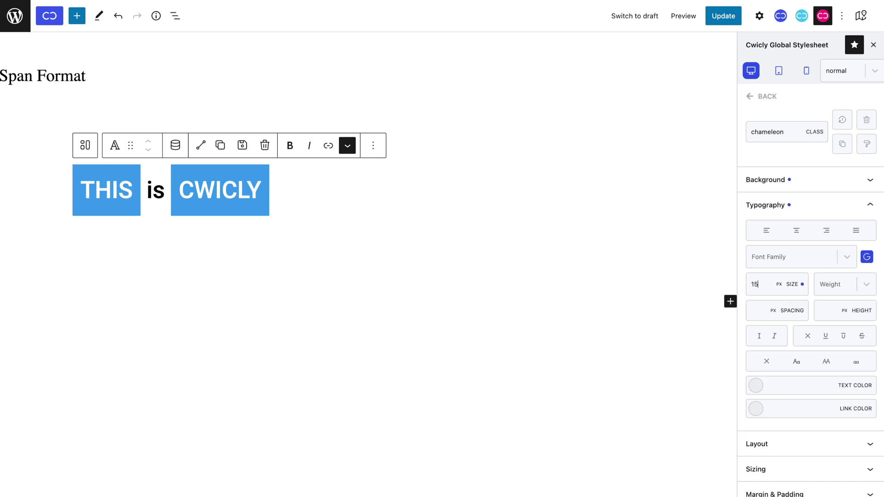
{"action": "left_click", "coordinate": [776, 340]}
{"action": "left_click_drag", "start_coordinate": [133, 192], "coordinate": [77, 194]}
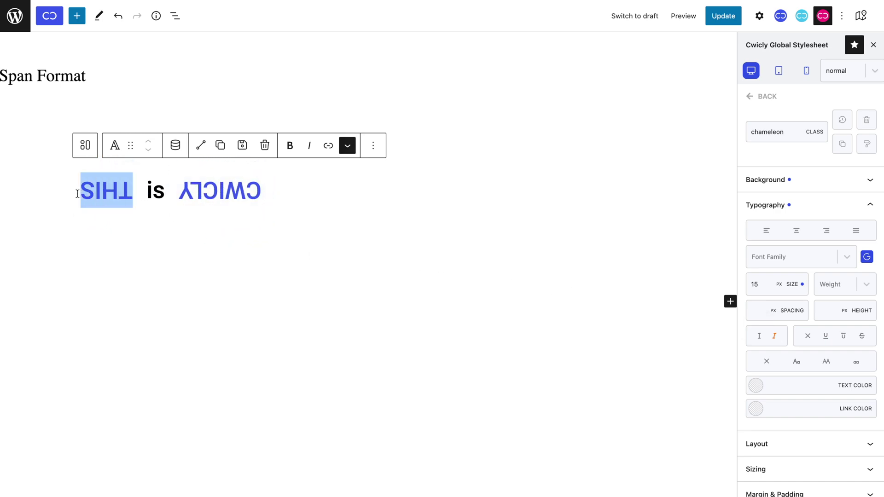
{"action": "left_click", "coordinate": [346, 148]}
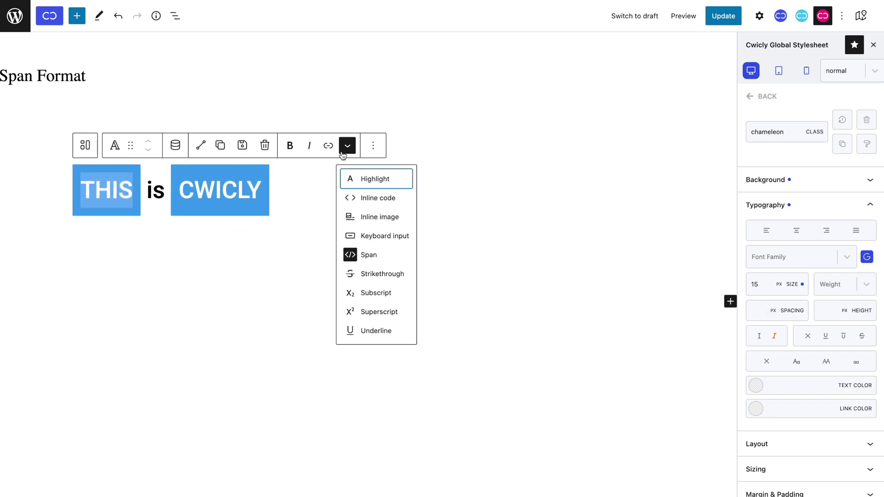
{"action": "left_click", "coordinate": [349, 253]}
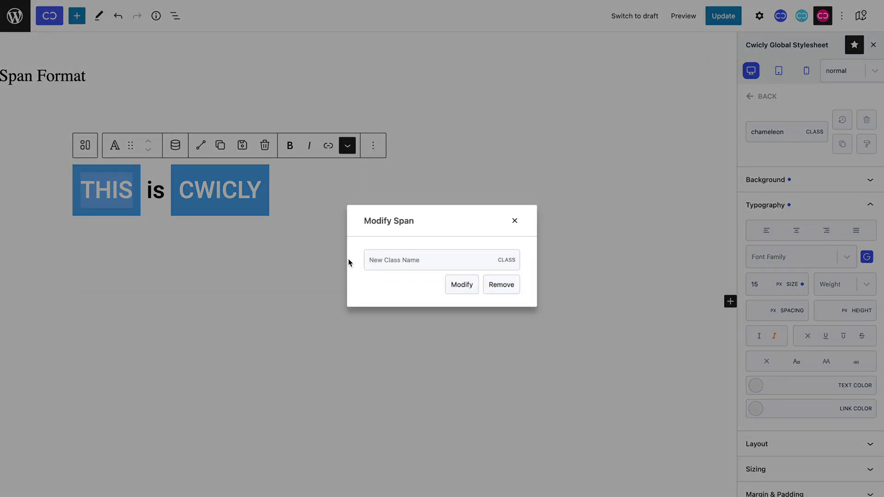
{"action": "left_click", "coordinate": [491, 288]}
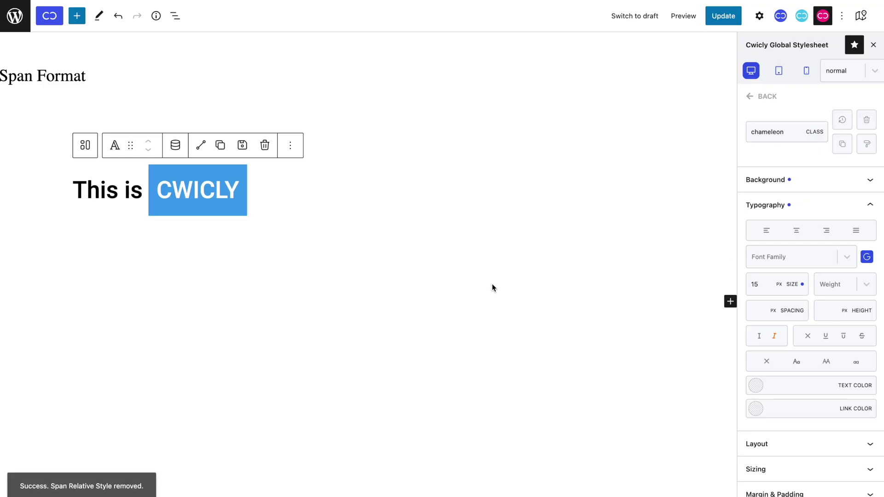
Wrap 'This' in a new chameleon span and enlarge its font size to 24 px.
{"action": "double_click", "coordinate": [108, 194]}
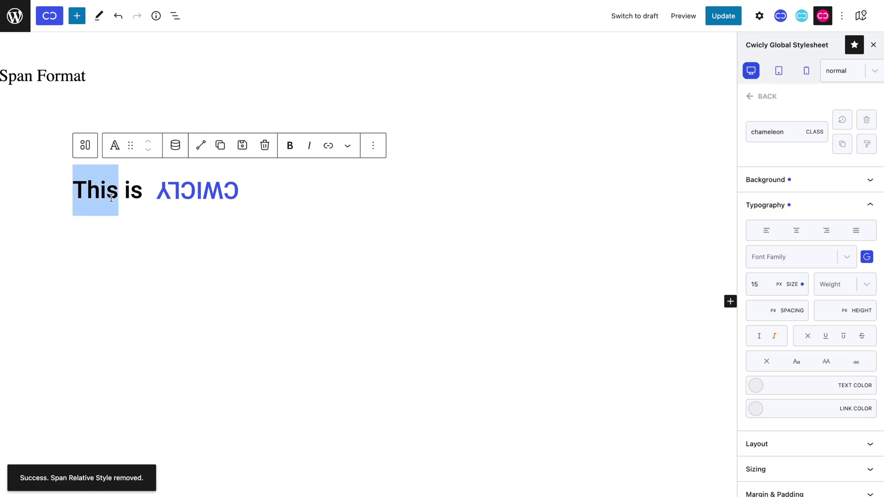
{"action": "left_click", "coordinate": [348, 149]}
{"action": "left_click", "coordinate": [367, 254]}
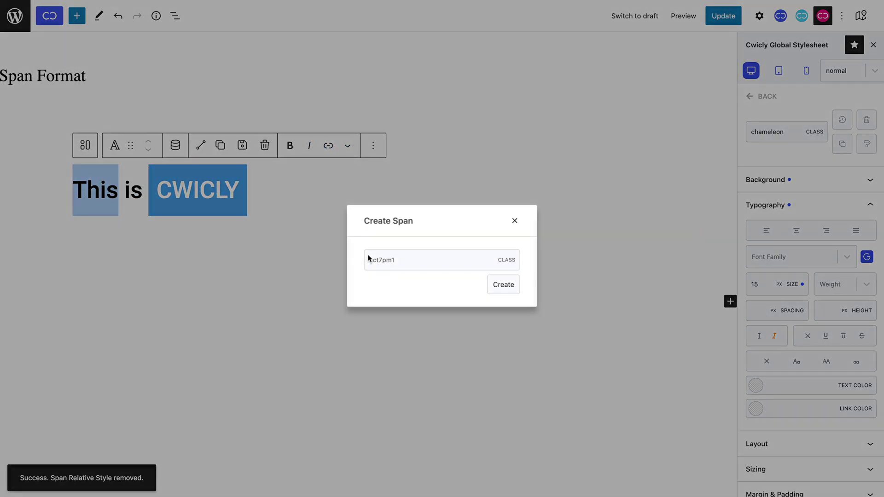
{"action": "type", "text": "chameleon"}
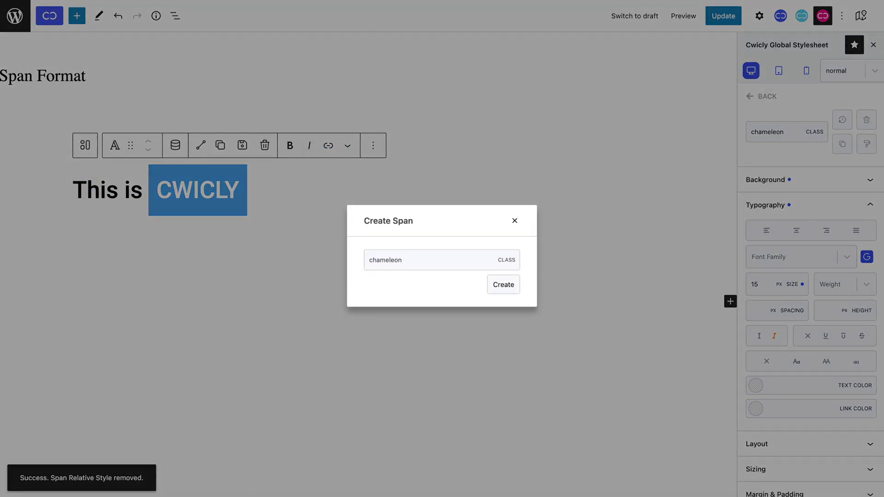
{"action": "left_click", "coordinate": [499, 289]}
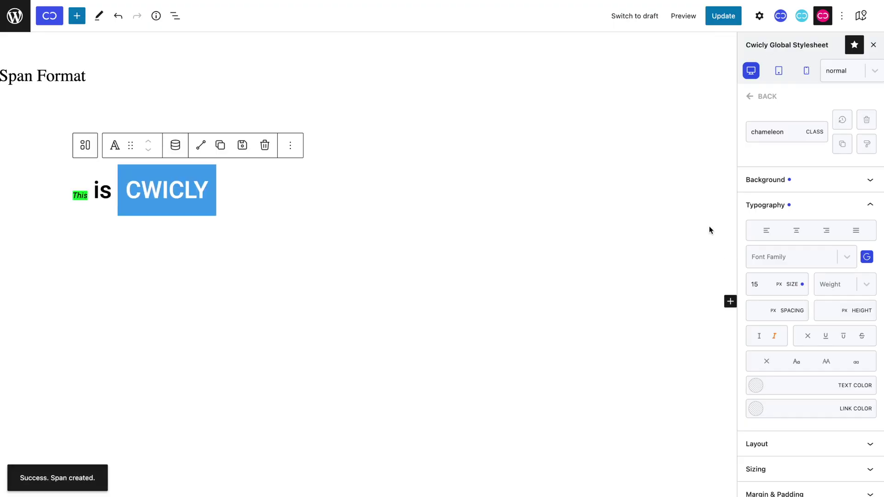
{"action": "mouse_move", "coordinate": [763, 281]}
{"action": "left_mouse_down"}
{"action": "mouse_move", "coordinate": [764, 261]}
{"action": "mouse_move", "coordinate": [765, 279]}
{"action": "left_mouse_up"}
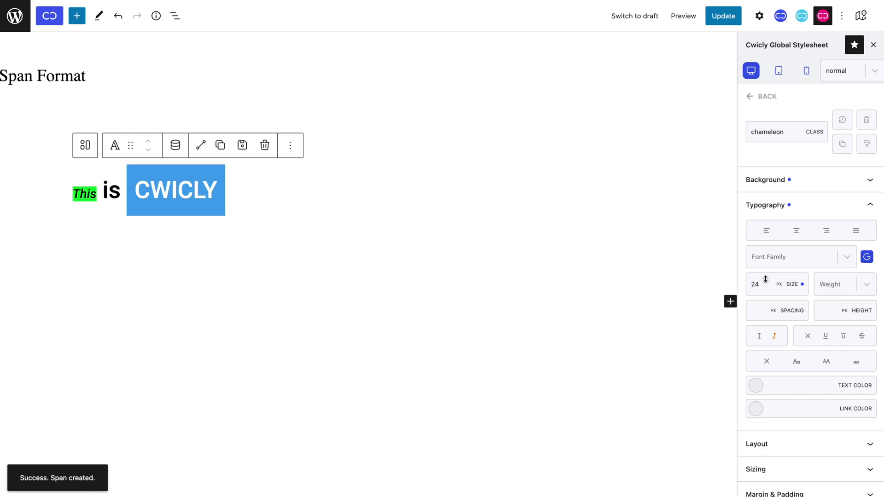
{"action": "left_click", "coordinate": [826, 362]}
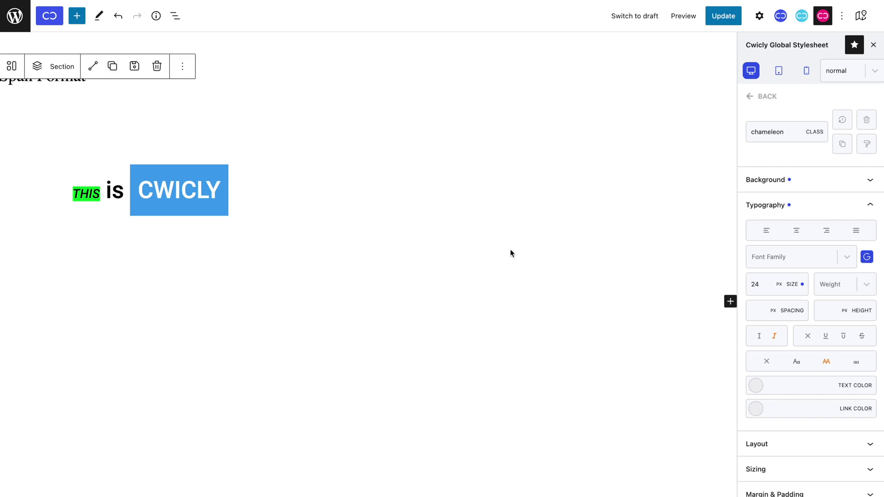
Add a paragraph 'This is a paragraph' under the heading with Roboto font.
{"action": "left_click", "coordinate": [37, 66]}
{"action": "left_click", "coordinate": [64, 262]}
{"action": "type", "text": "This is a paragraph"}
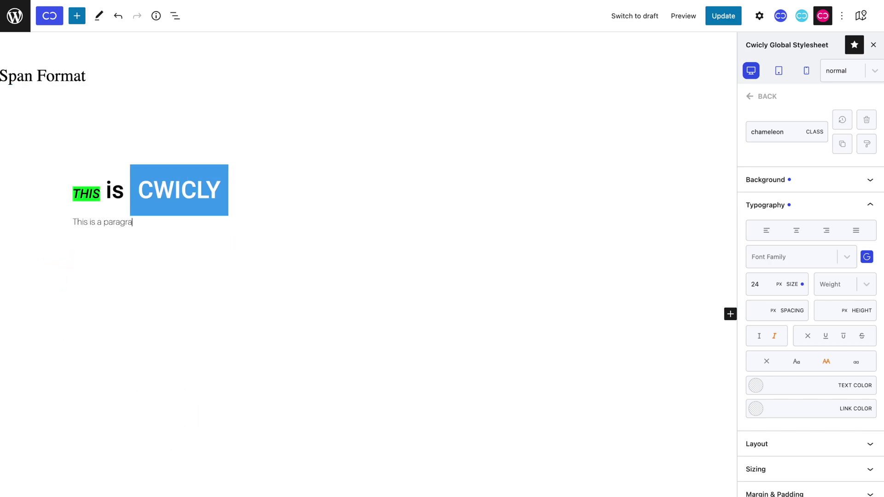
{"action": "left_click", "coordinate": [759, 16]}
{"action": "scroll", "coordinate": [758, 184], "scroll_direction": "down", "scroll_amount": 3}
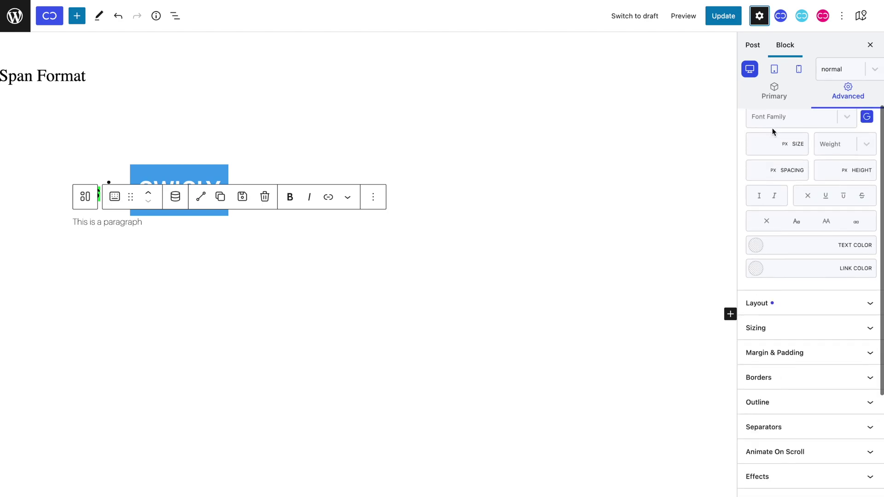
{"action": "left_click", "coordinate": [778, 128]}
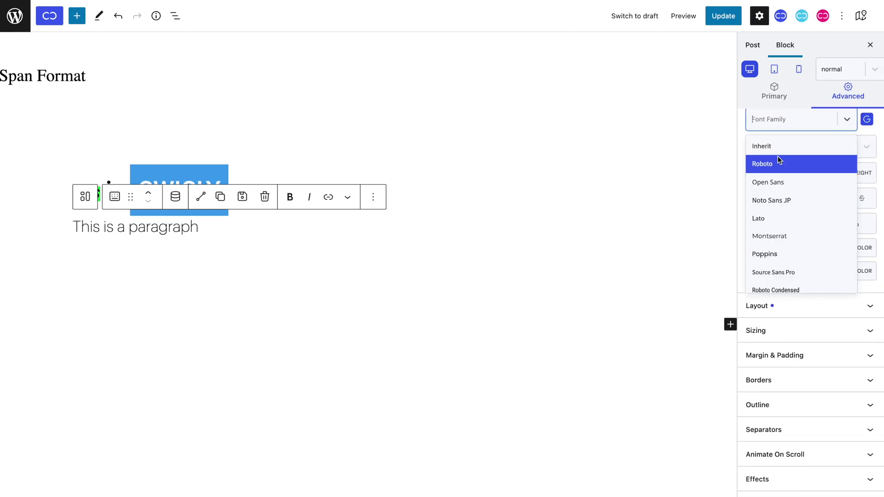
{"action": "left_click", "coordinate": [778, 161]}
Wrap the word 'paragraph' in a chameleon span.
{"action": "double_click", "coordinate": [198, 228]}
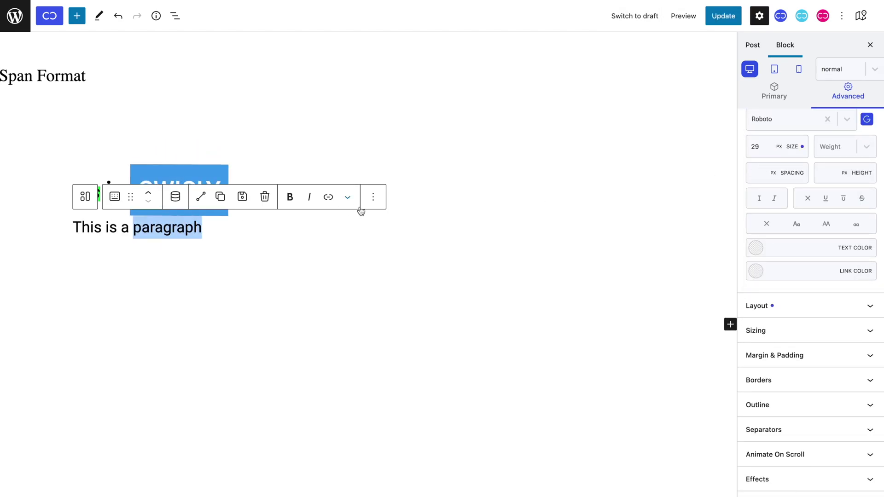
{"action": "left_click", "coordinate": [348, 198]}
{"action": "left_click", "coordinate": [366, 306]}
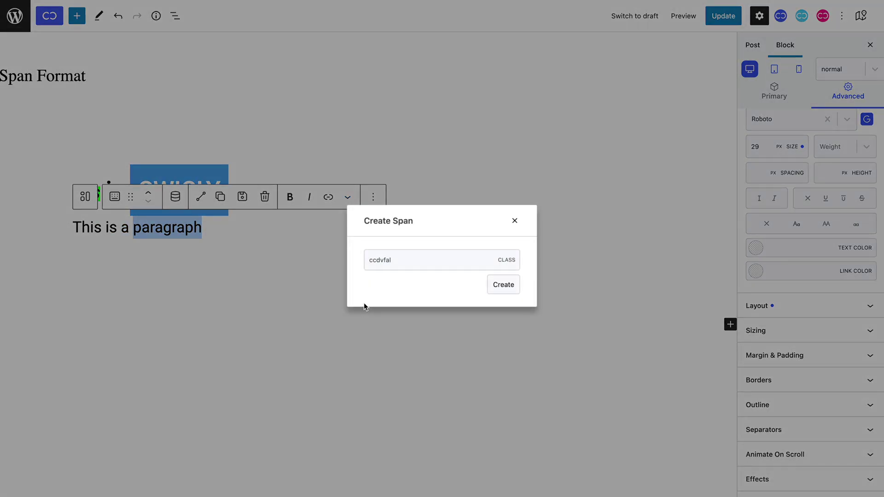
{"action": "left_click", "coordinate": [404, 262]}
{"action": "type", "text": "chameleon"}
{"action": "key", "text": "Return"}
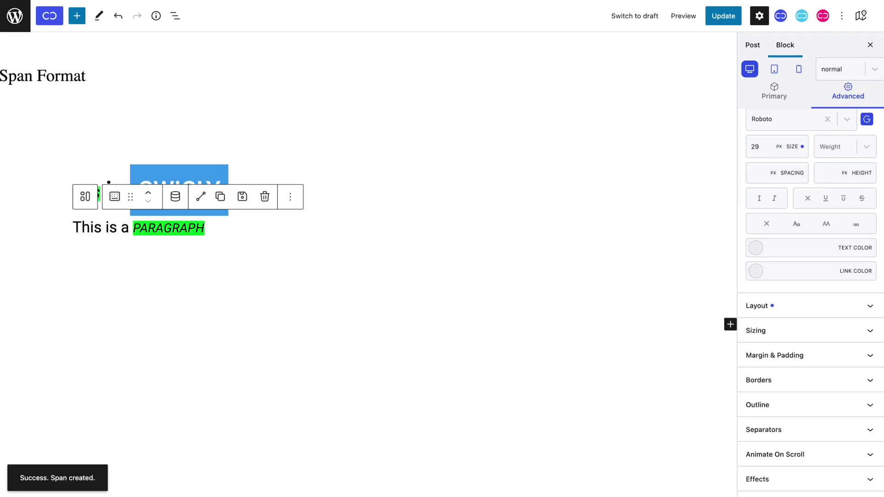
Give the chameleon span on 'paragraph' a pink #FF9797 background.
{"action": "left_click", "coordinate": [771, 95]}
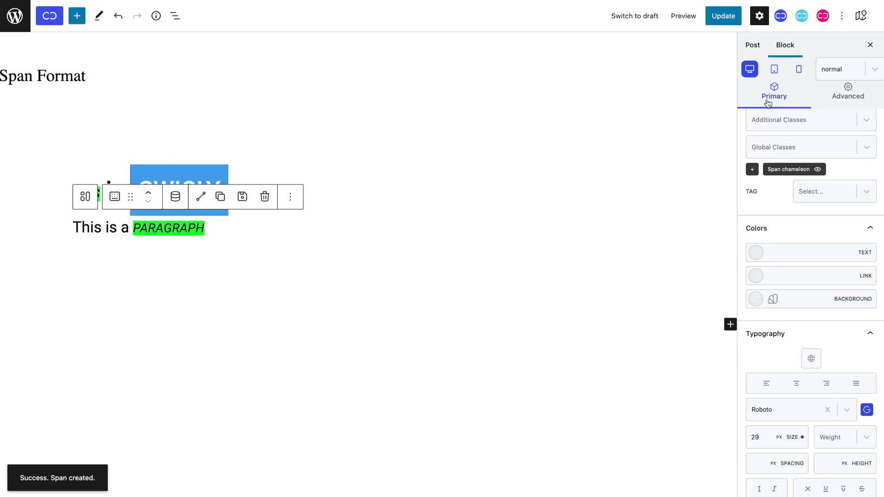
{"action": "left_click", "coordinate": [782, 171]}
{"action": "left_click", "coordinate": [782, 175]}
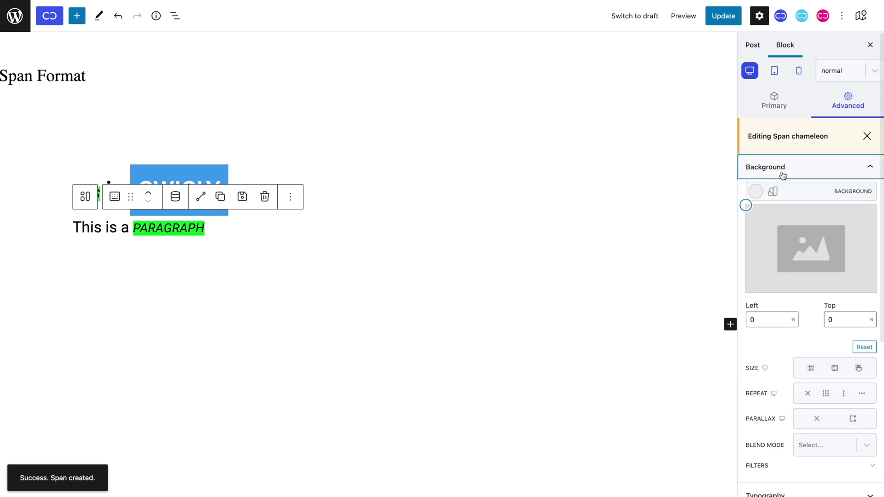
{"action": "left_click", "coordinate": [748, 203]}
{"action": "left_click_drag", "start_coordinate": [794, 268], "coordinate": [795, 184]}
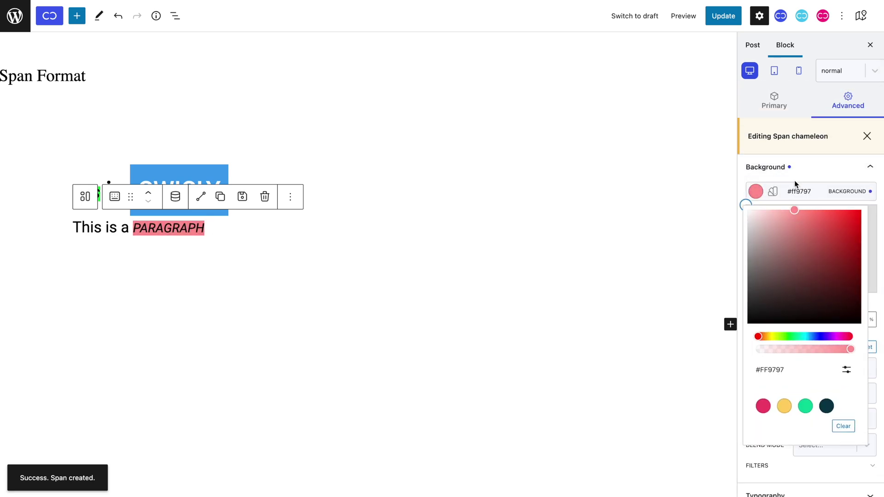
{"action": "left_click", "coordinate": [469, 253]}
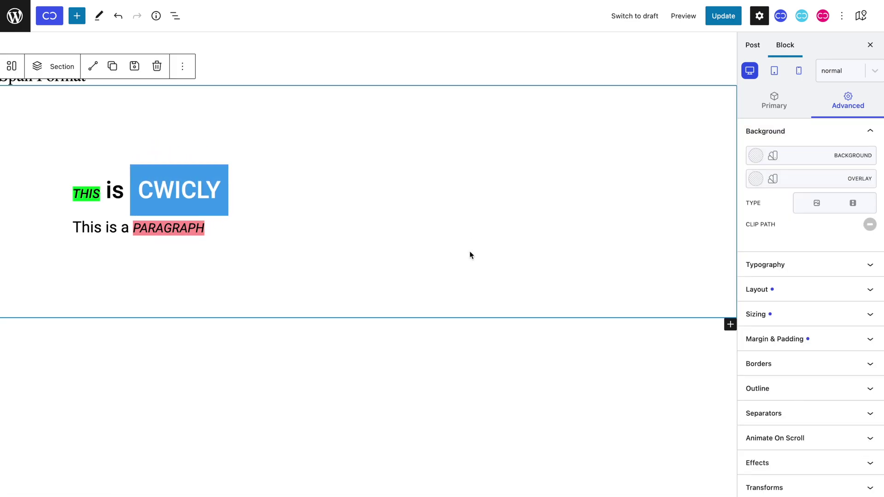